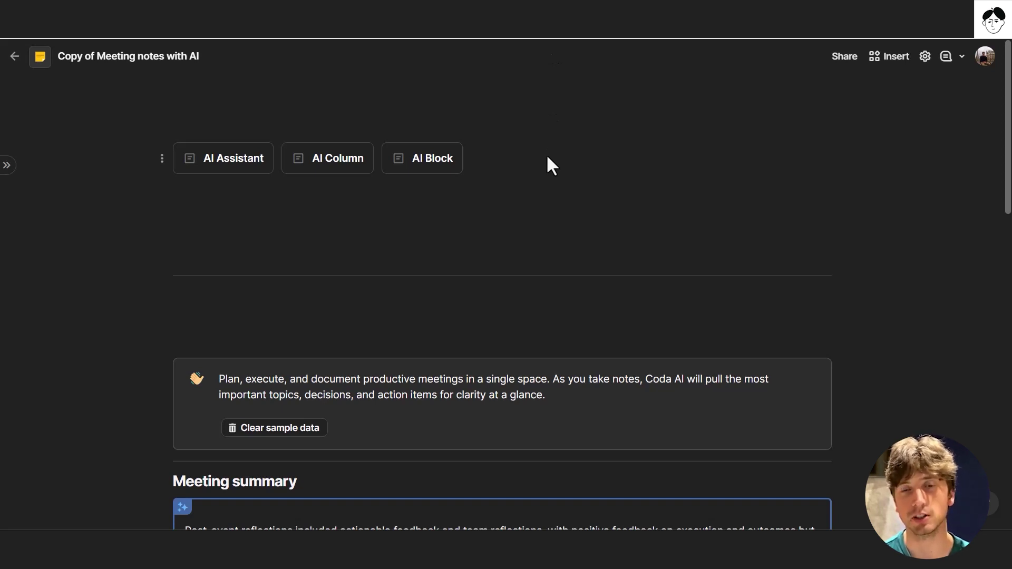
Start an empty 'What would you like to create?' AI prompt on the blank line above the intro callout
scroll(546, 154, down, 2)
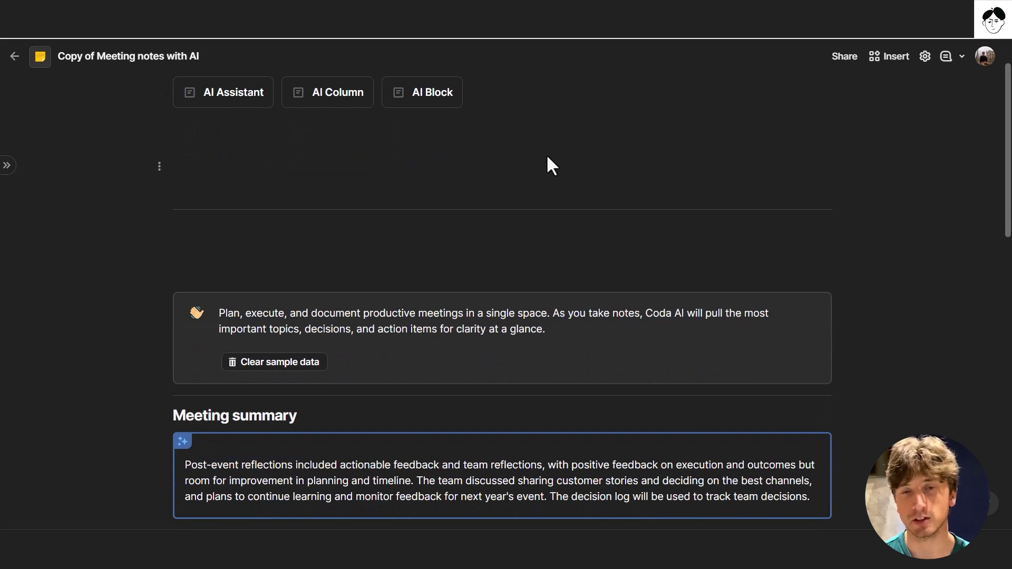
scroll(546, 154, down, 2)
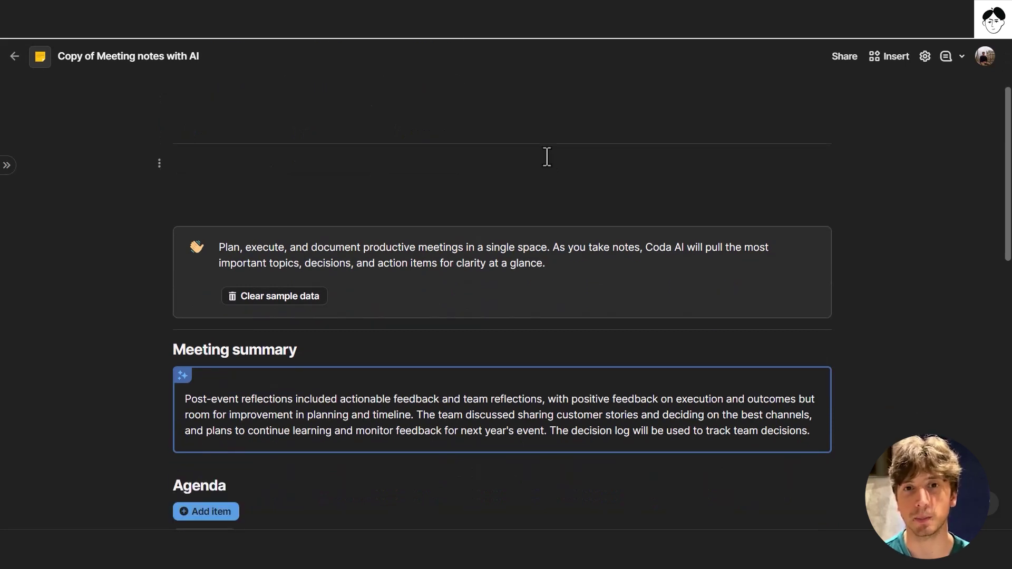
scroll(495, 195, down, 3)
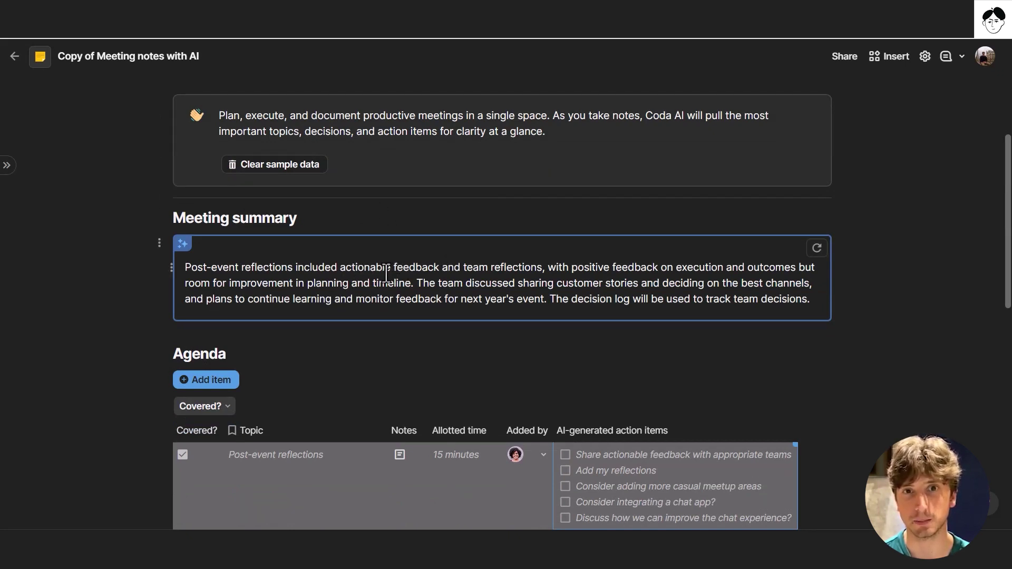
scroll(386, 273, down, 1)
scroll(385, 273, down, 3)
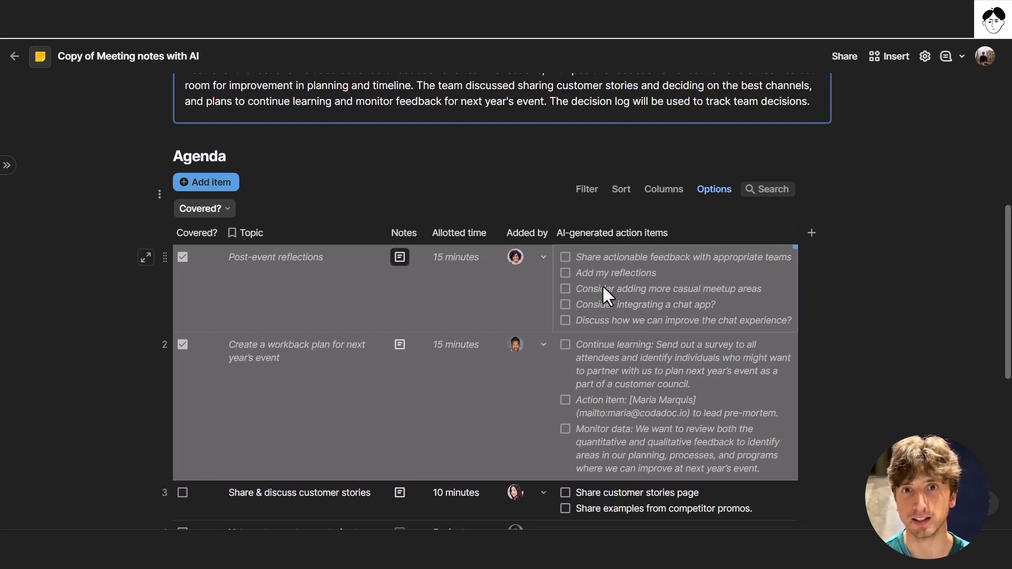
scroll(603, 287, down, 5)
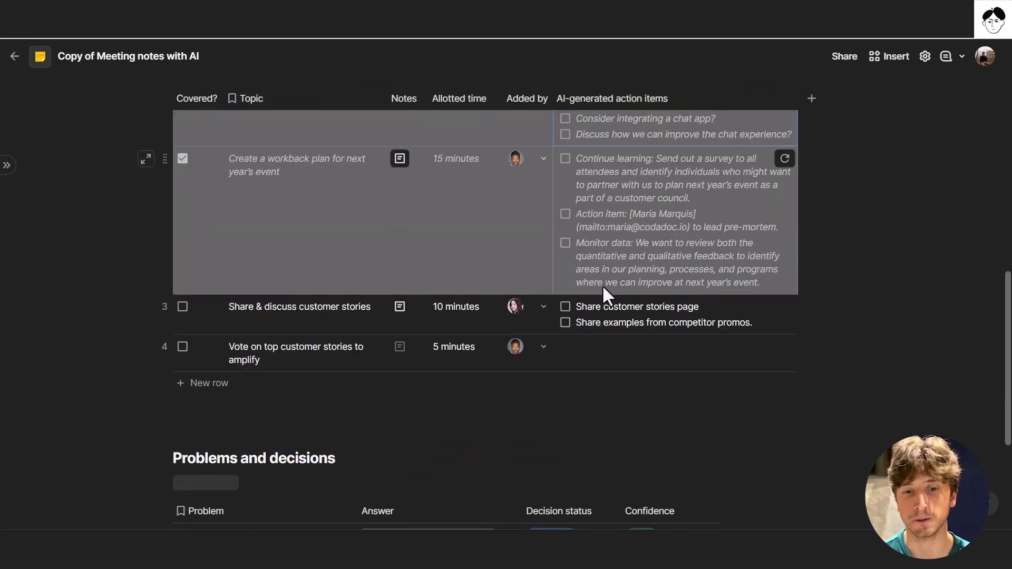
scroll(602, 287, up, 2)
scroll(604, 289, up, 5)
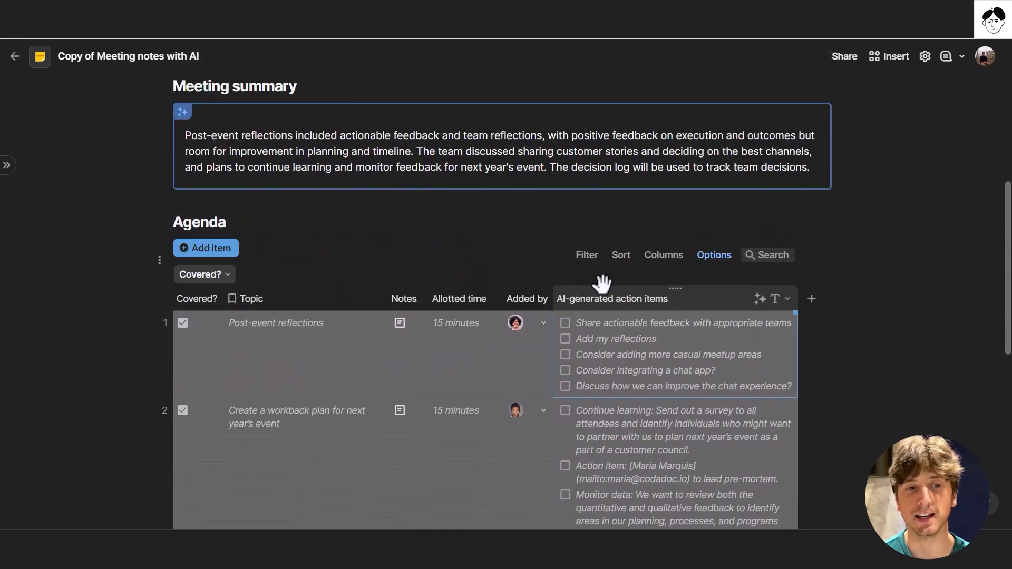
scroll(602, 284, up, 3)
scroll(602, 288, up, 2)
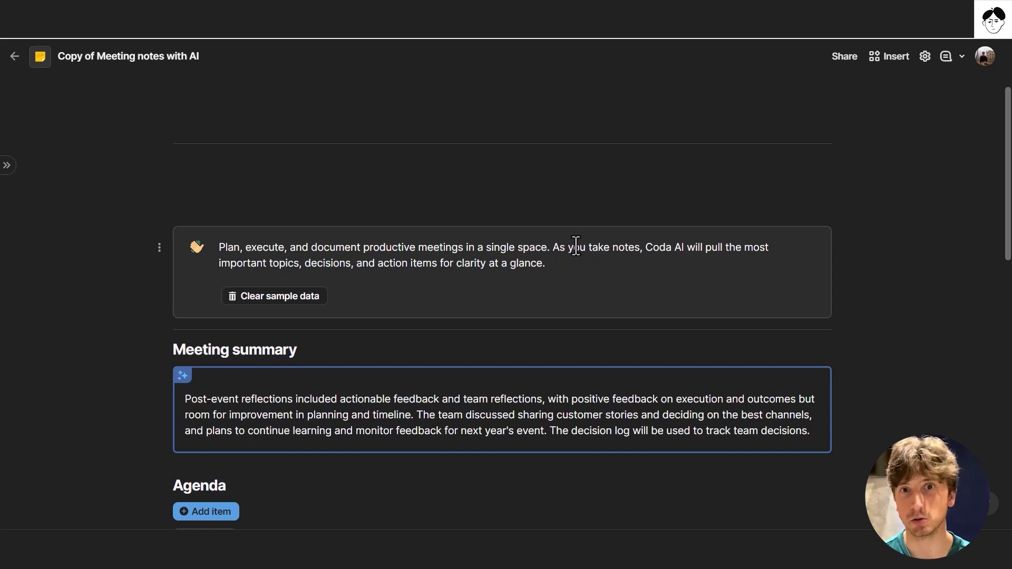
click(552, 182)
key(space)
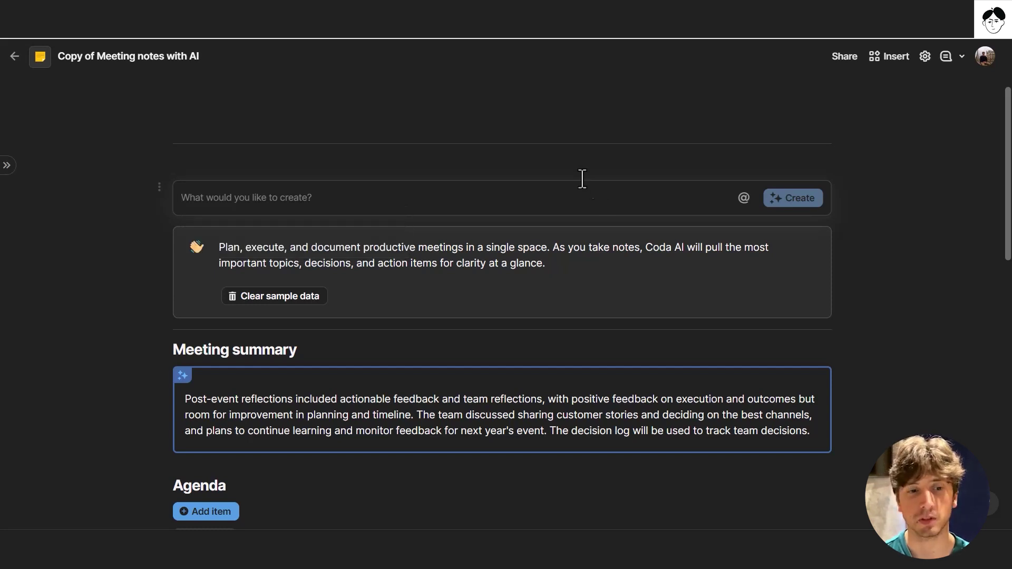
scroll(581, 176, up, 3)
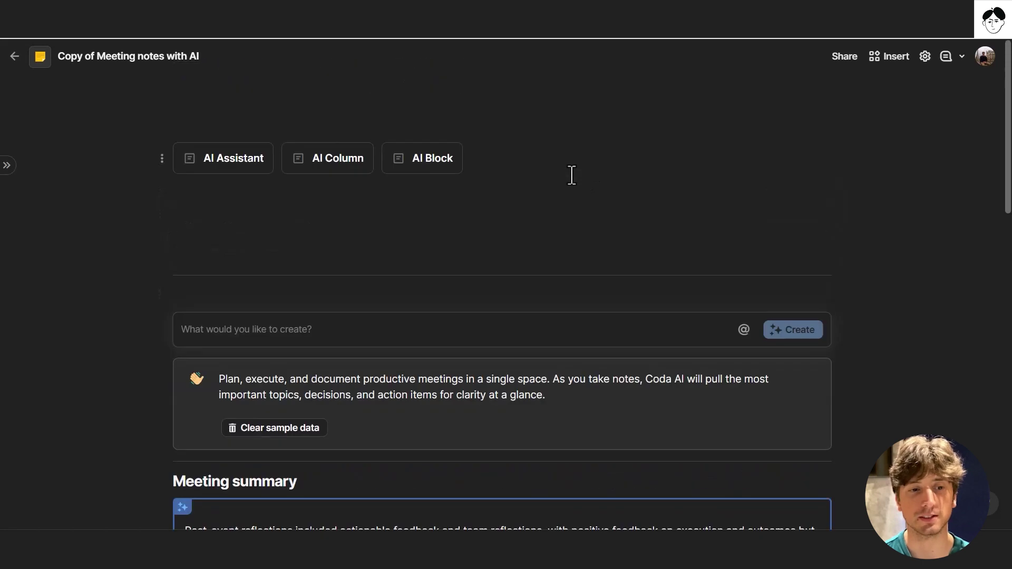
Go to the AI Assistant page and start an AI create prompt on its first line
click(235, 174)
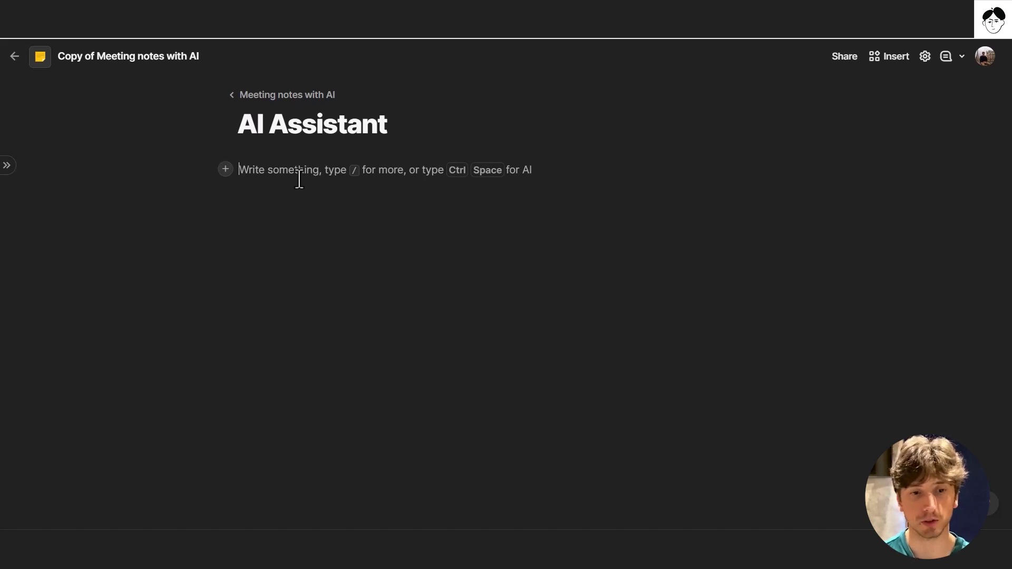
key(ctrl+space)
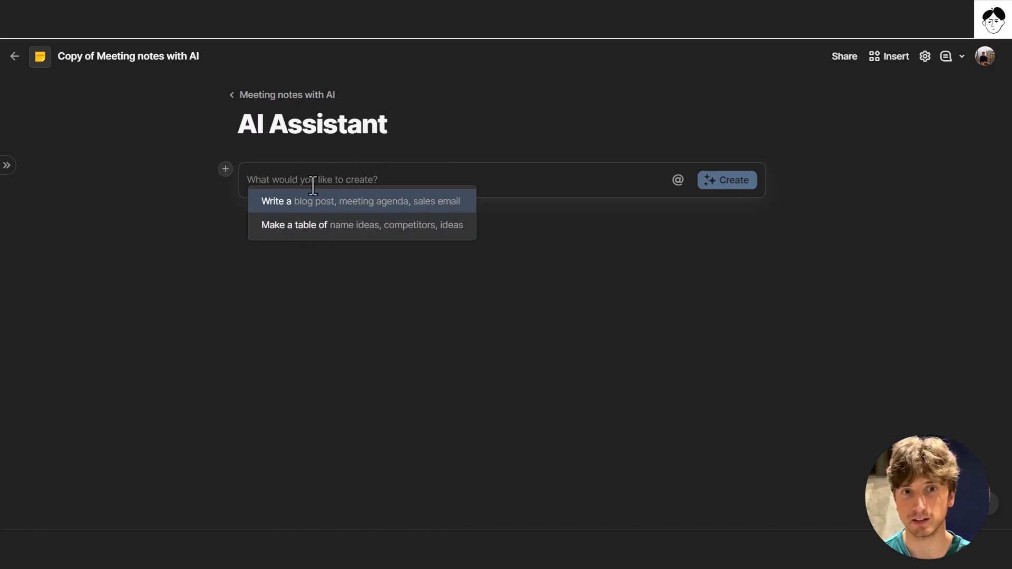
Generate an AI draft from 'Write a' › 'press release' › 'for a product announcement'
click(311, 205)
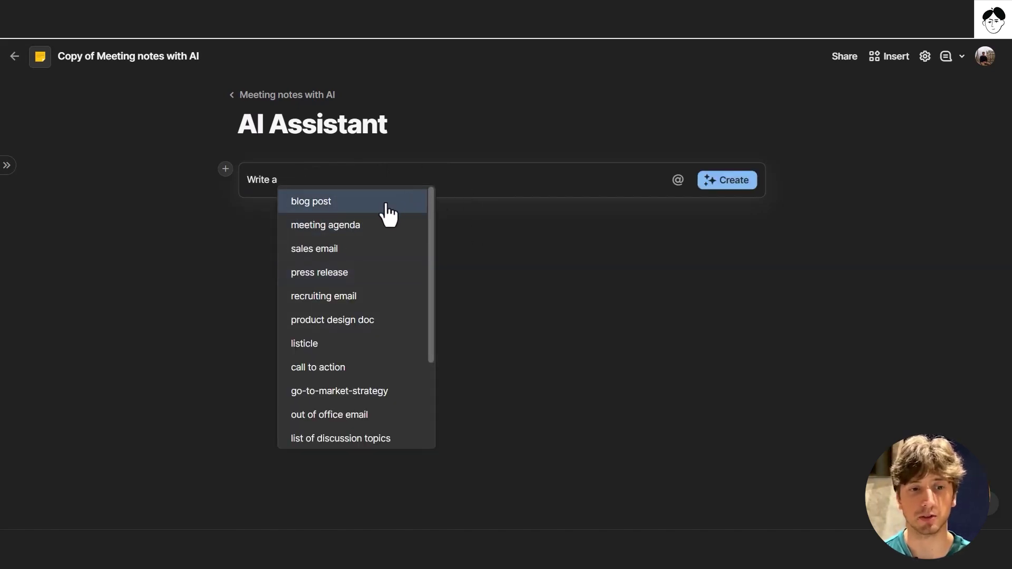
scroll(359, 251, down, 3)
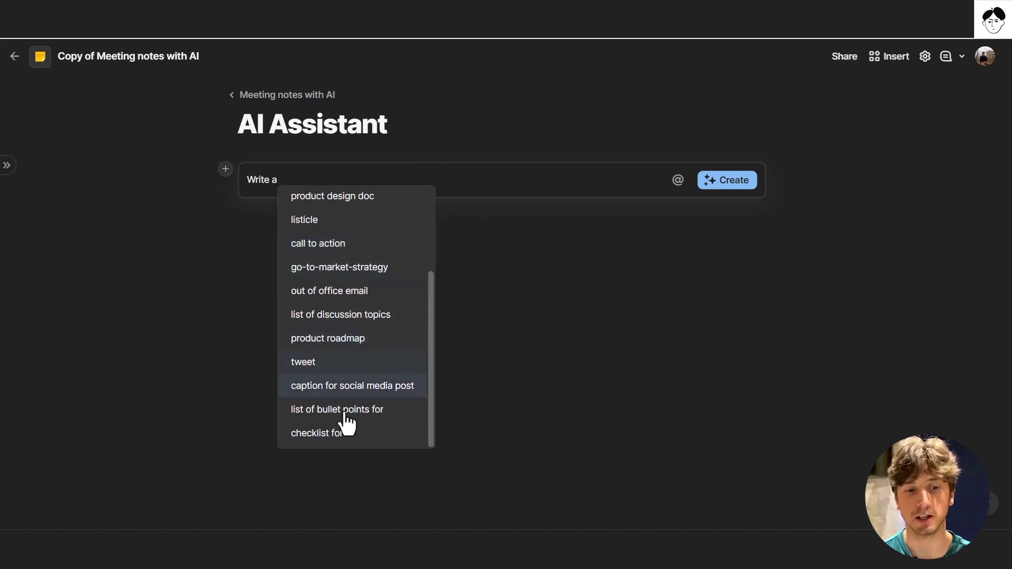
scroll(349, 422, up, 4)
click(348, 272)
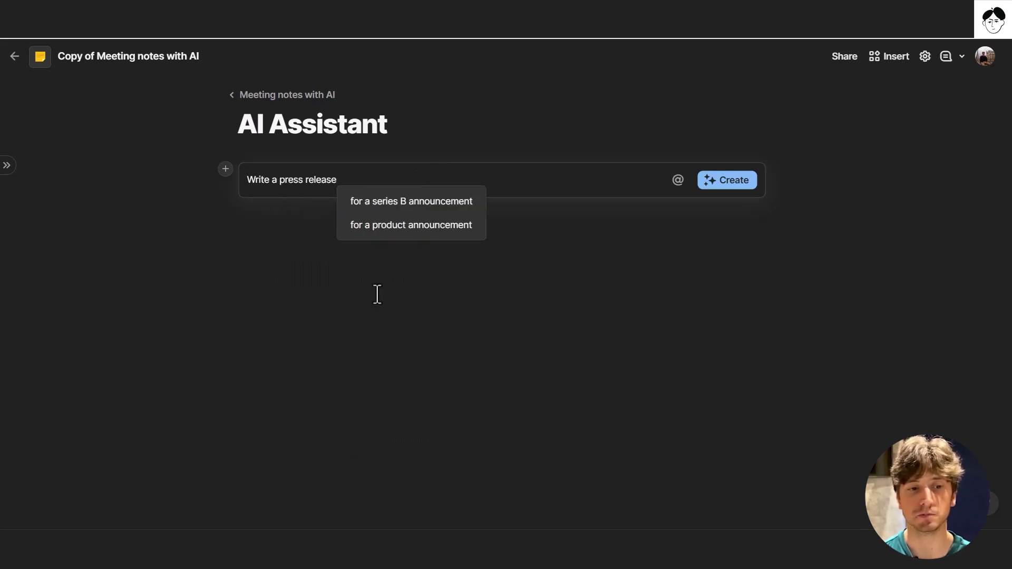
click(379, 227)
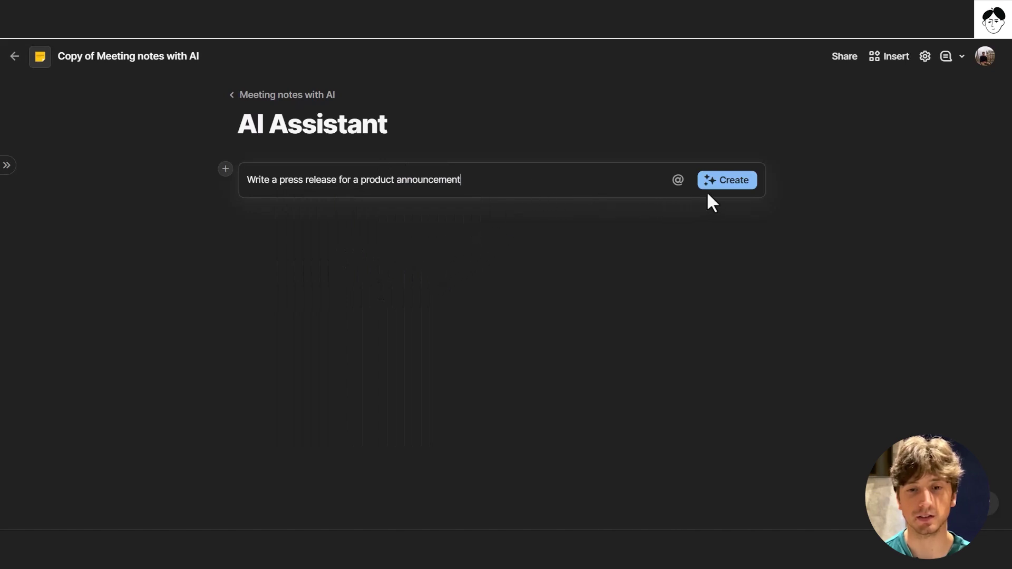
click(730, 181)
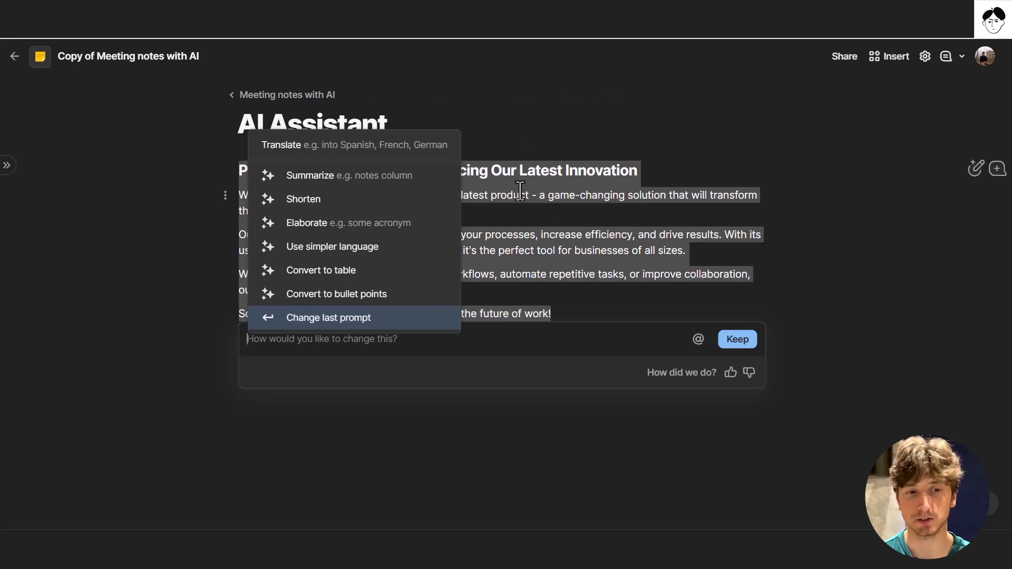
Elaborate the AI press release into three paragraphs and keep the expanded text
click(416, 224)
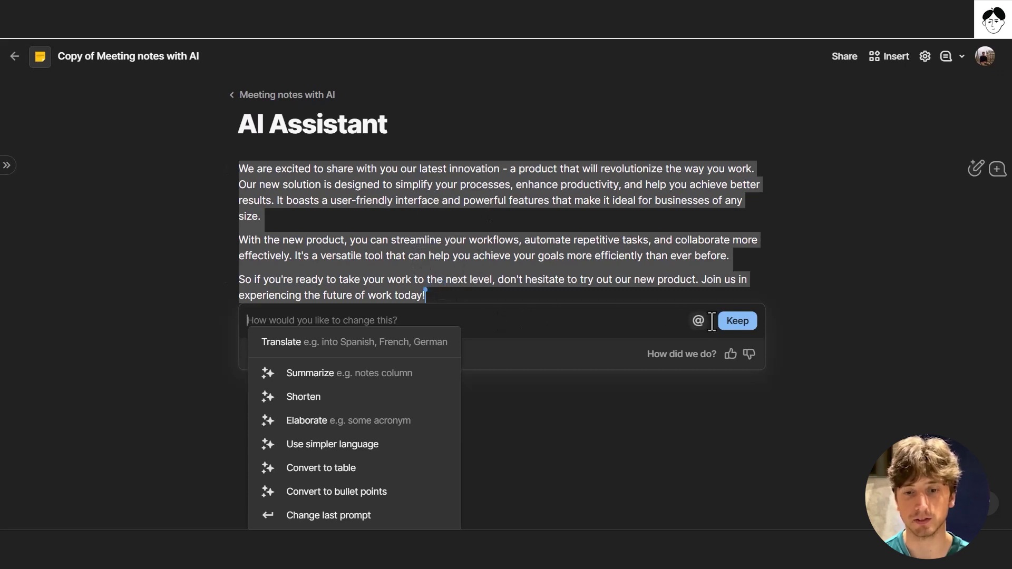
click(733, 321)
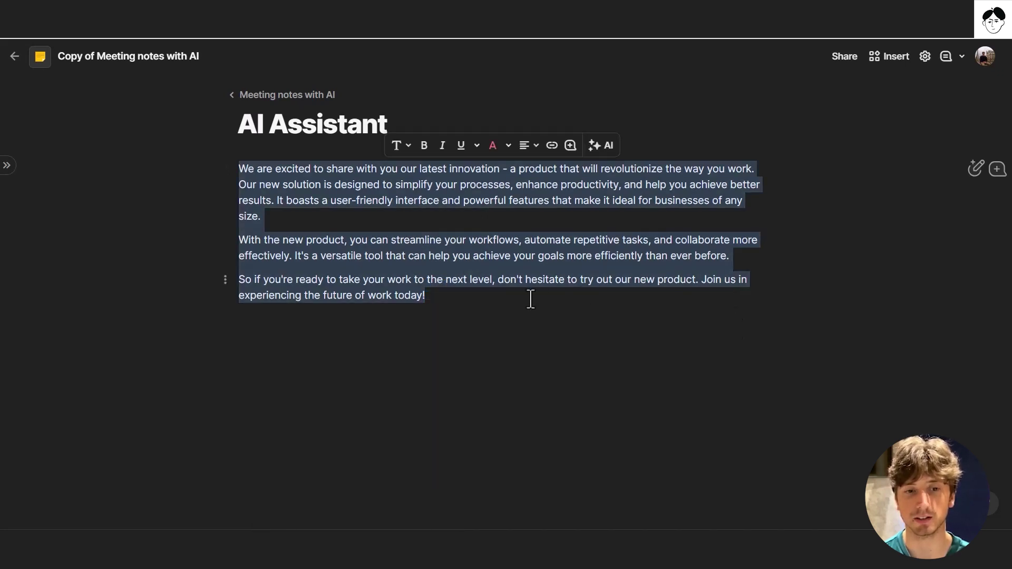
click(530, 300)
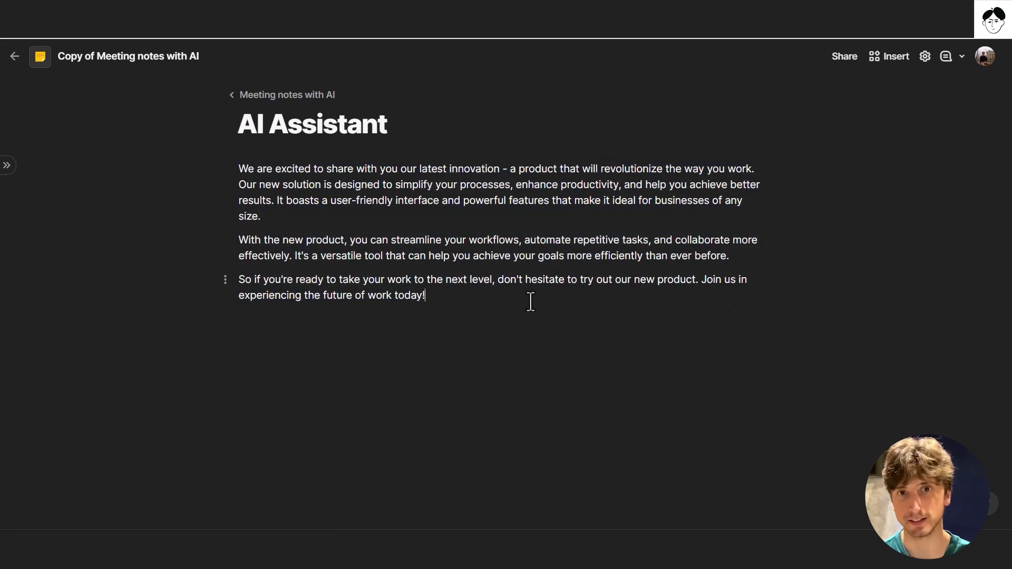
click(241, 240)
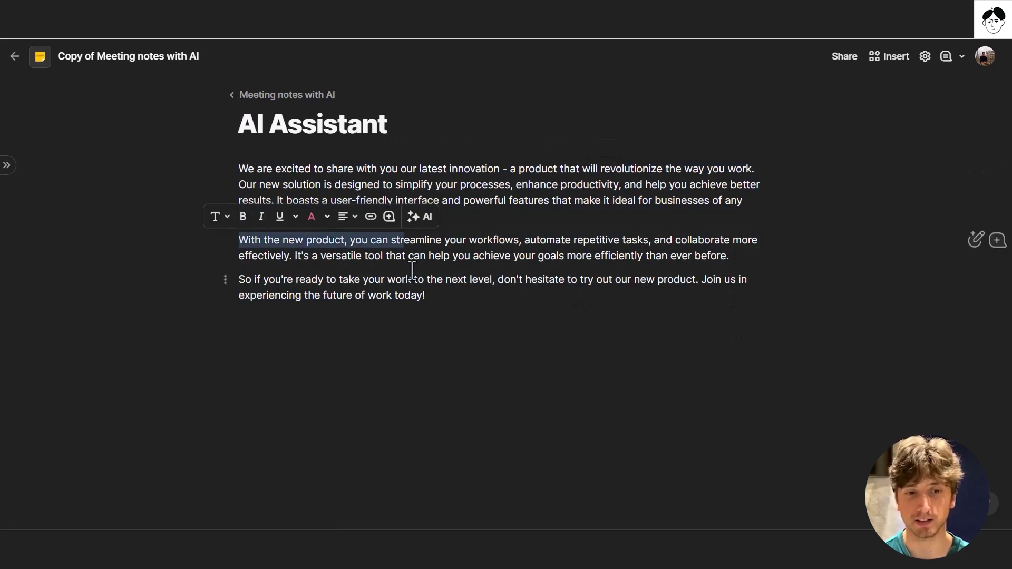
Bring up AI changes for the 'With the new product' paragraph, view the @ reference list, then dismiss both
click(421, 216)
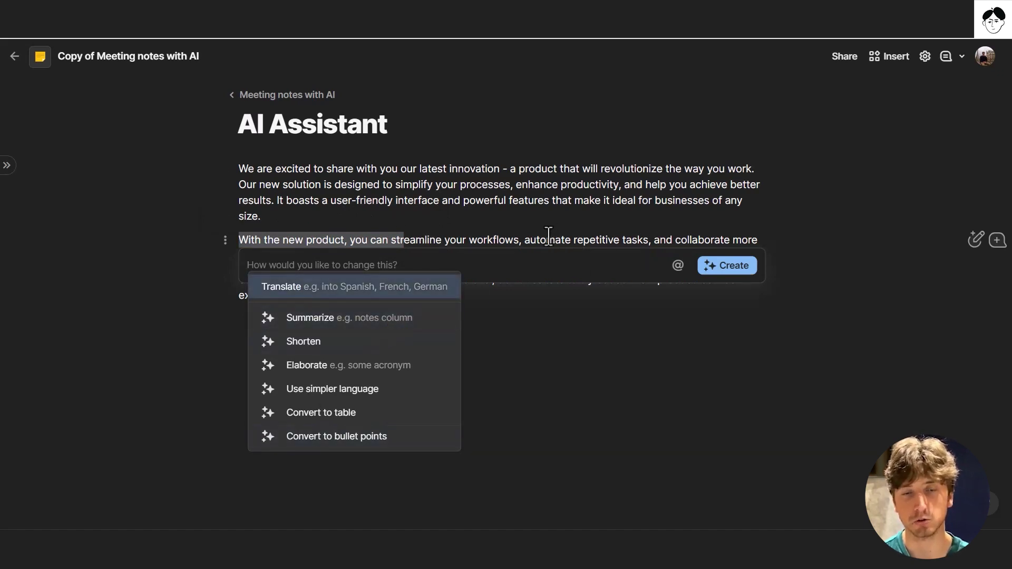
click(678, 266)
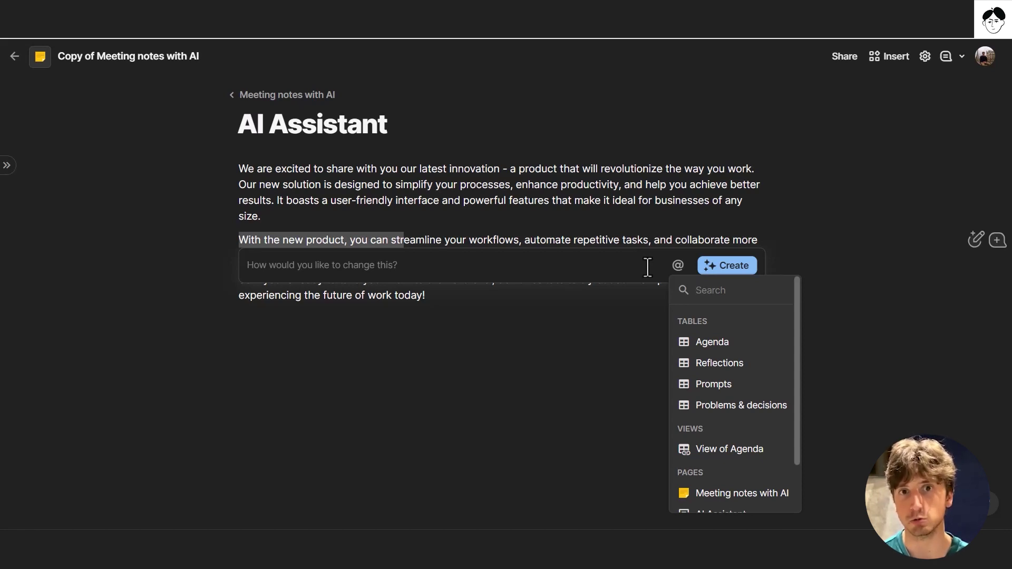
key(Escape)
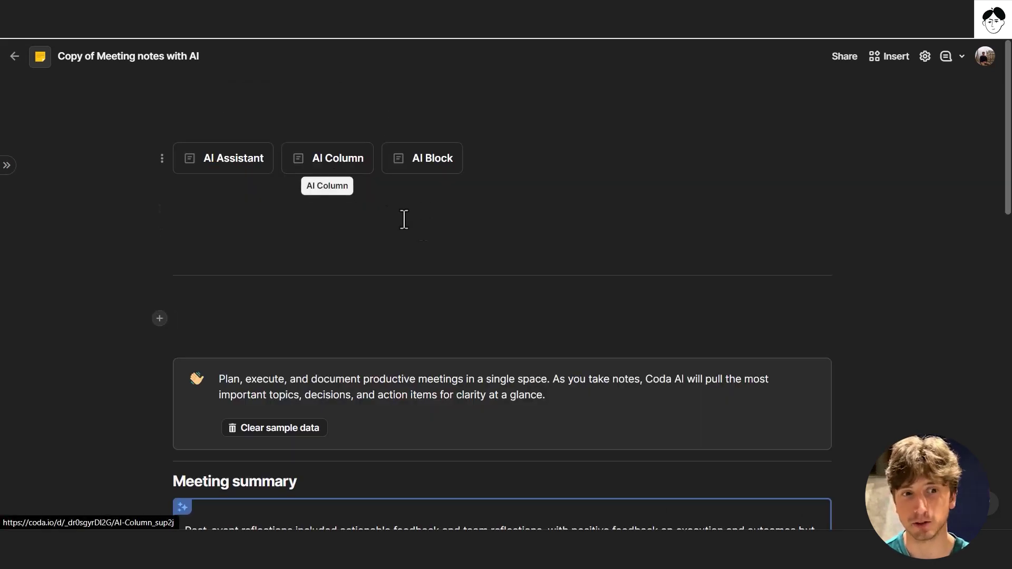
scroll(459, 239, down, 9)
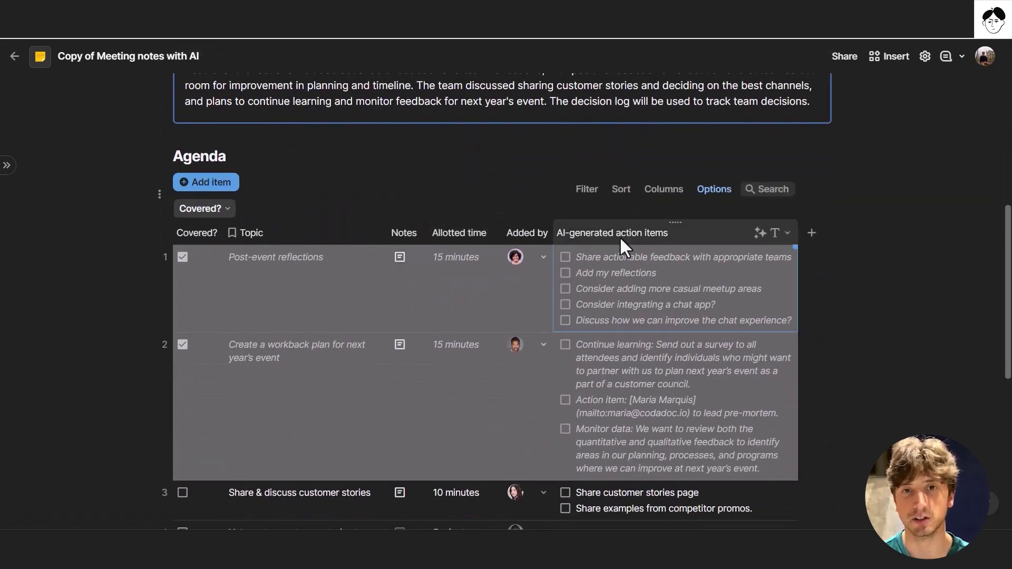
scroll(618, 236, up, 6)
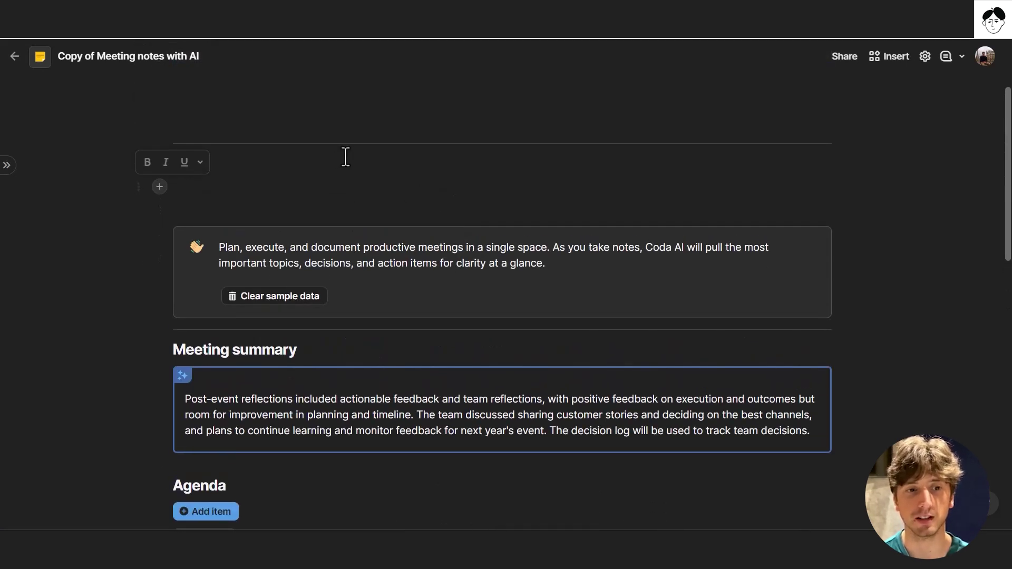
scroll(346, 157, up, 3)
click(350, 180)
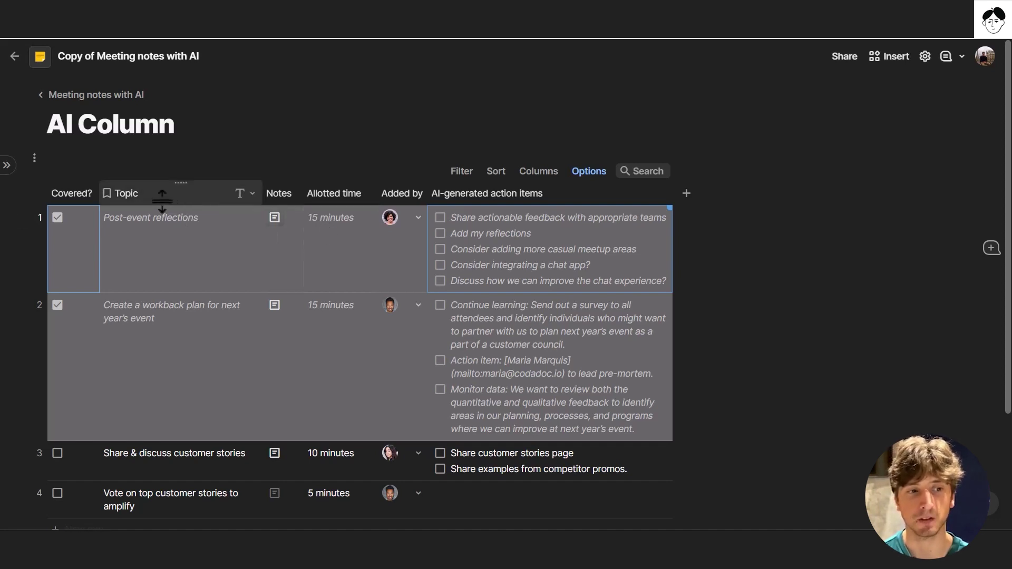
Show the Post-event reflections row's details and look through its notes
click(209, 249)
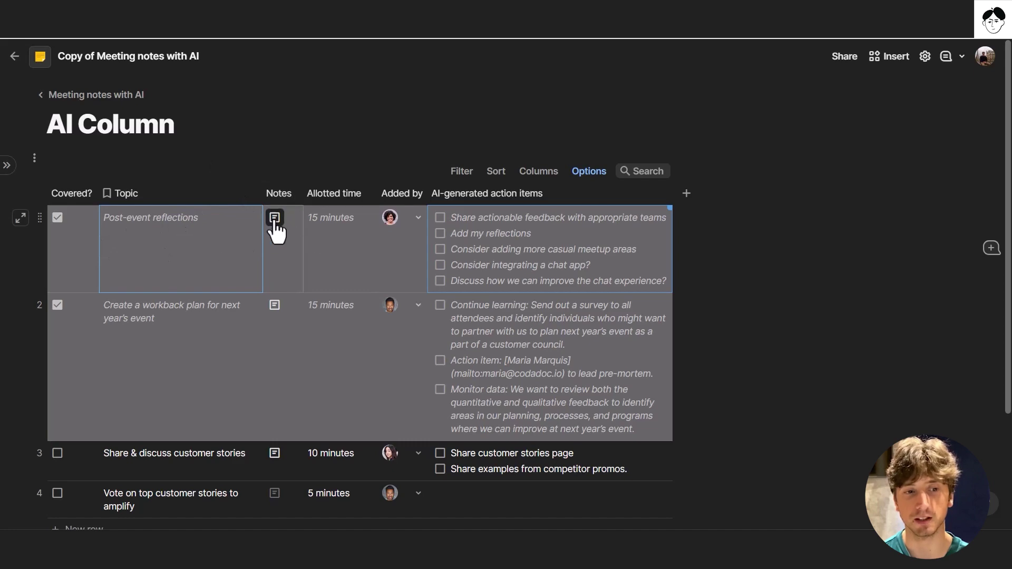
key(shift+space)
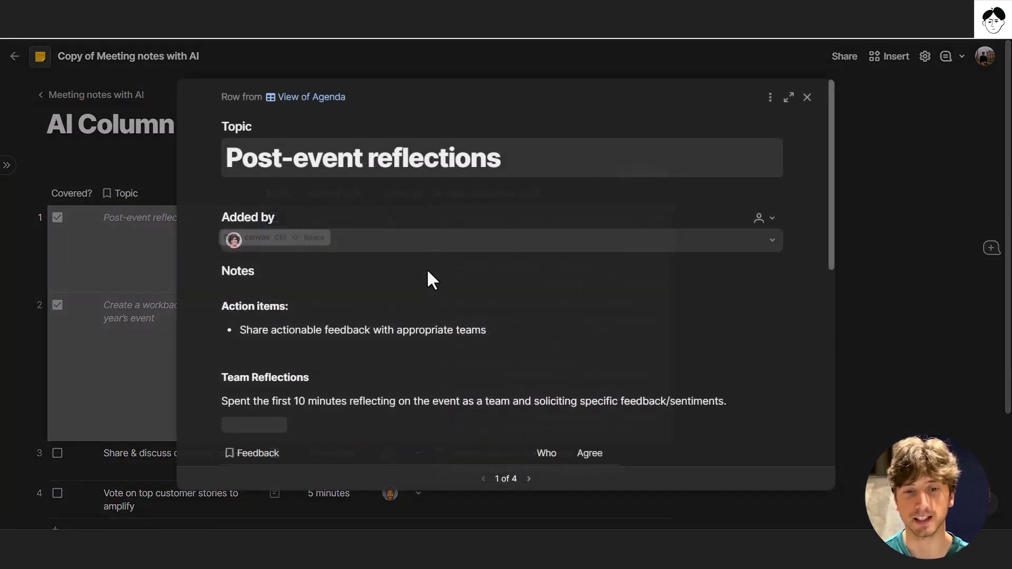
scroll(481, 239, down, 6)
scroll(378, 265, up, 6)
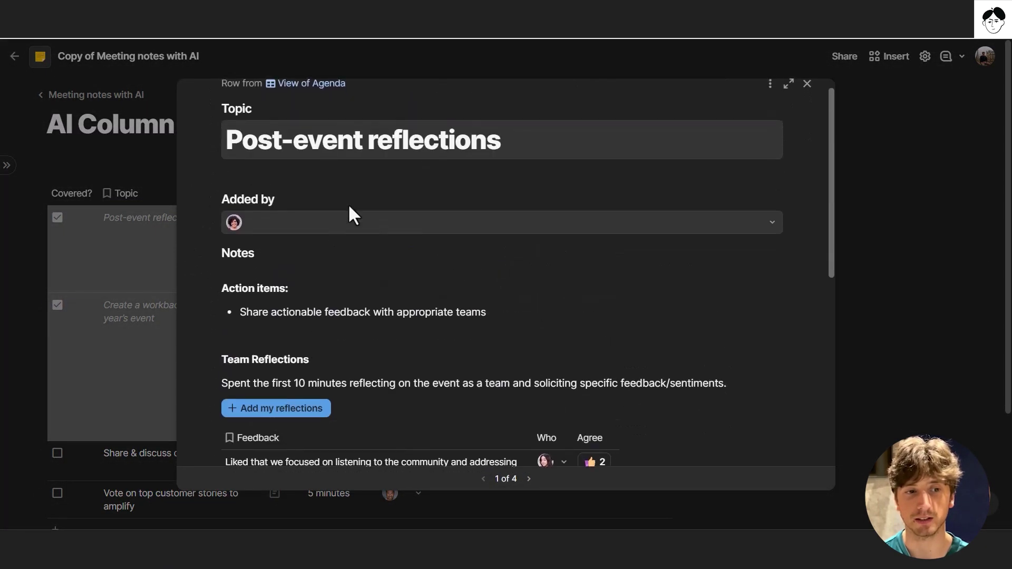
drag(221, 306, 379, 387)
click(379, 387)
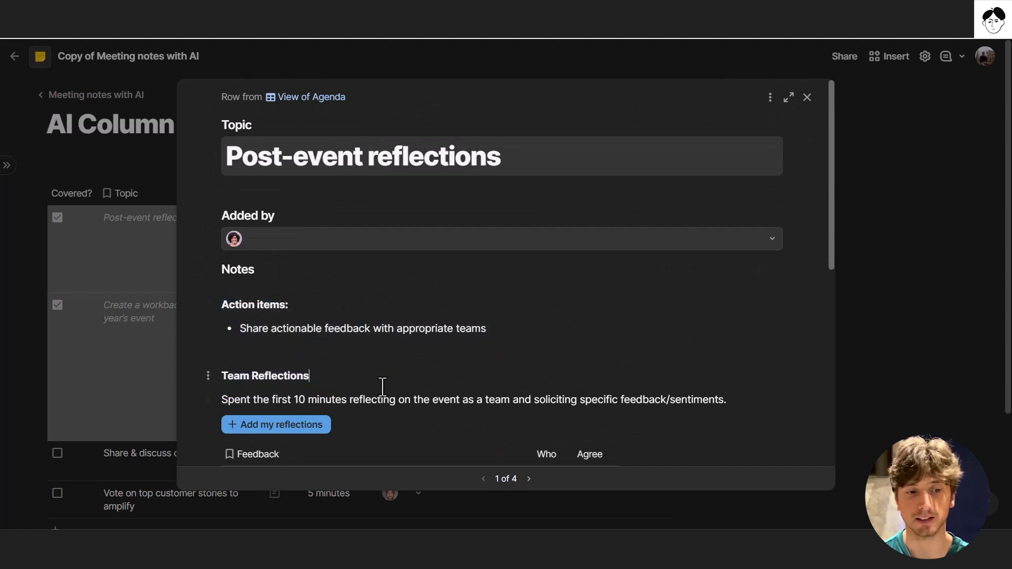
scroll(384, 363, down, 4)
Toggle the feedback checkbox to hide, then reshow, all six feedback answers
click(372, 316)
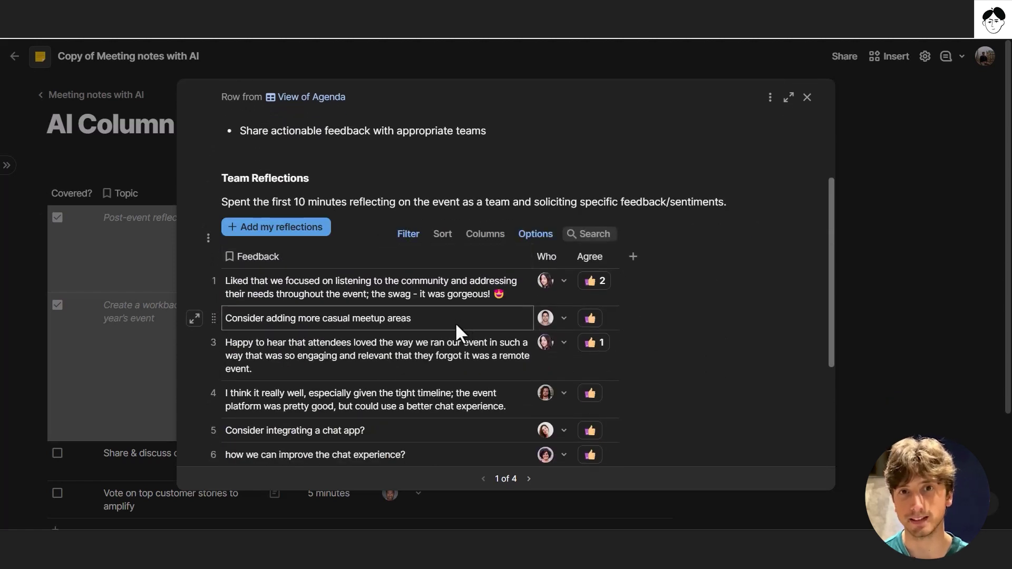
scroll(451, 306, down, 2)
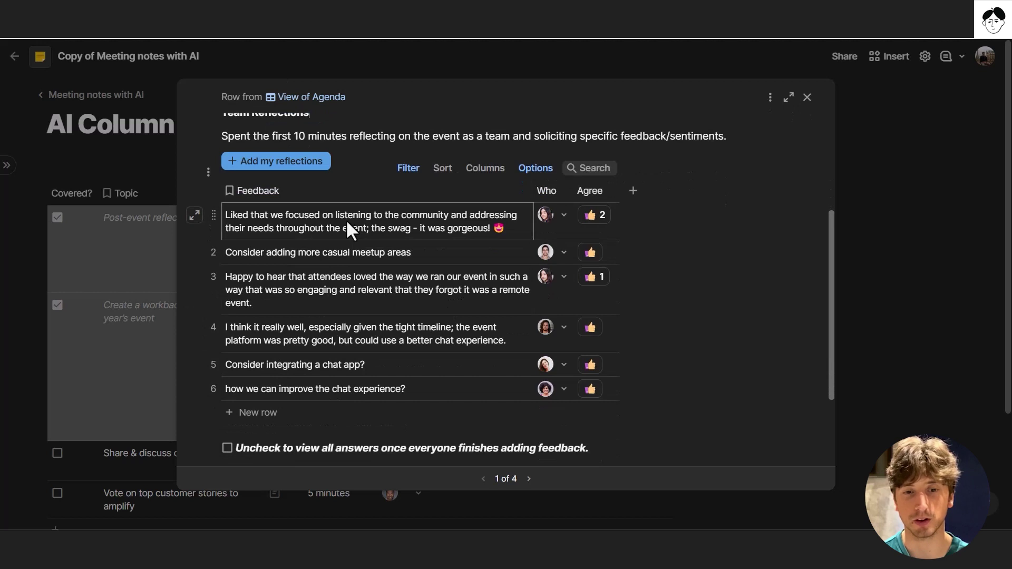
click(372, 293)
scroll(363, 297, down, 2)
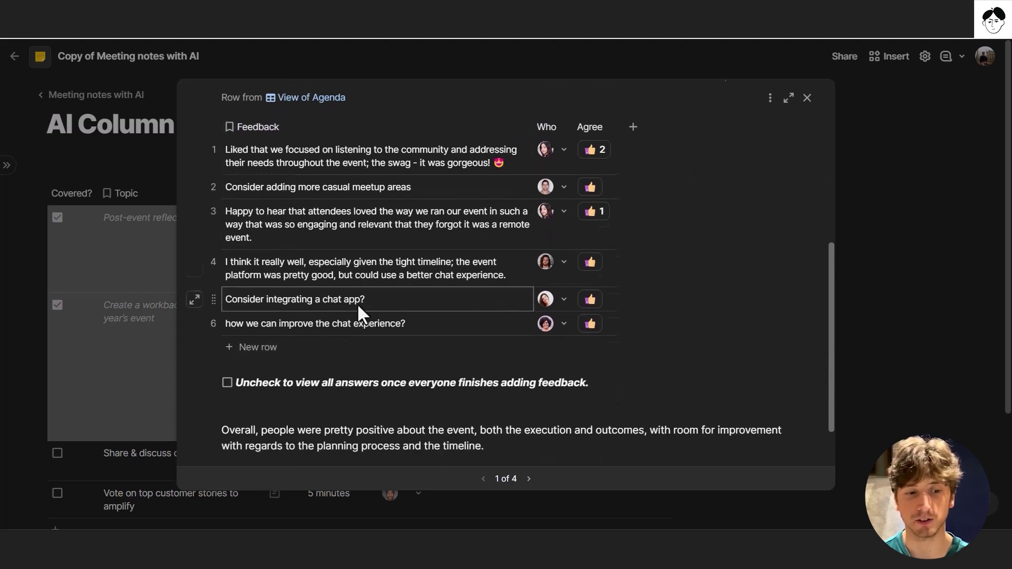
click(227, 384)
scroll(245, 379, up, 4)
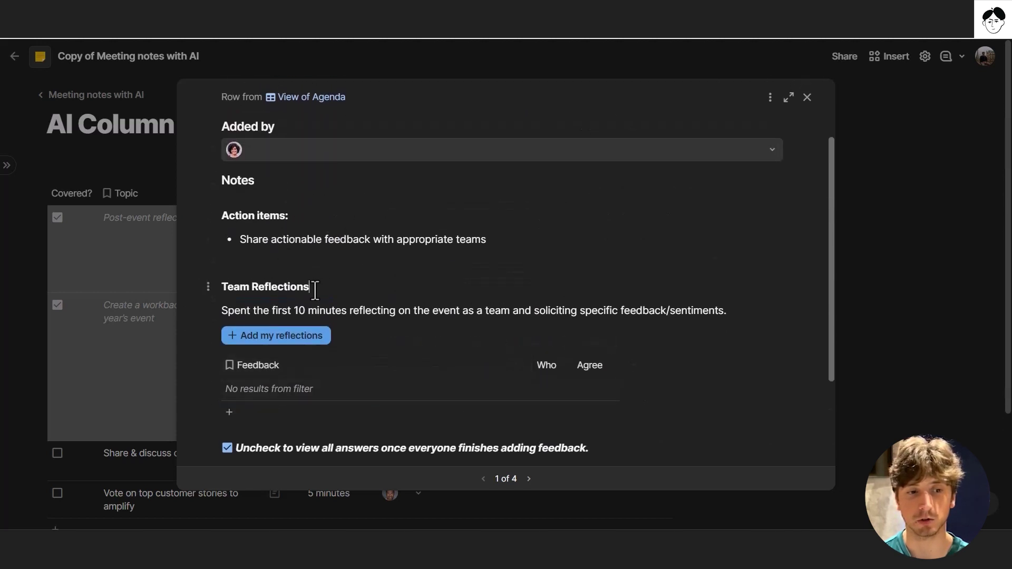
scroll(252, 363, down, 2)
click(228, 383)
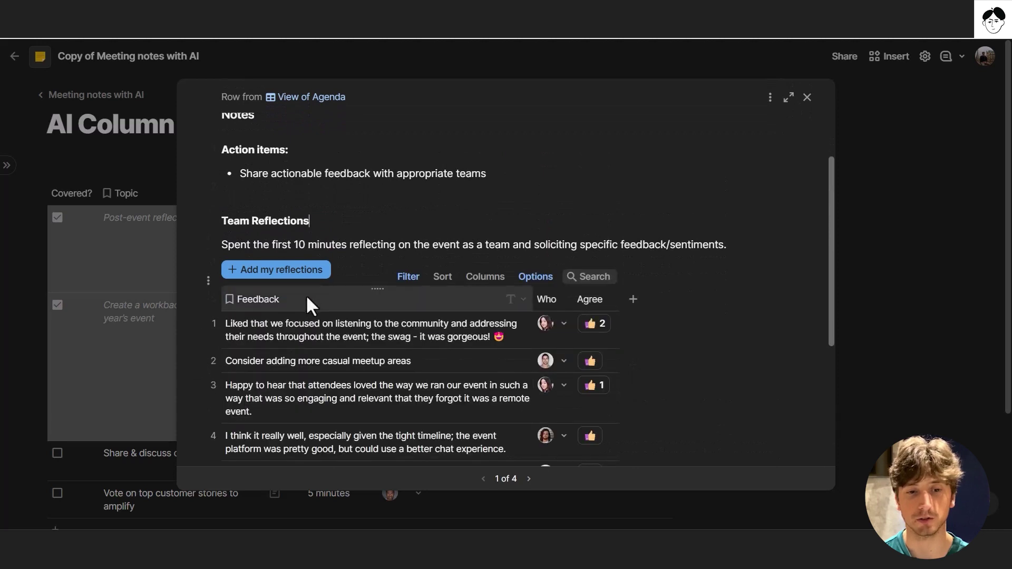
scroll(310, 293, down, 6)
scroll(317, 306, up, 2)
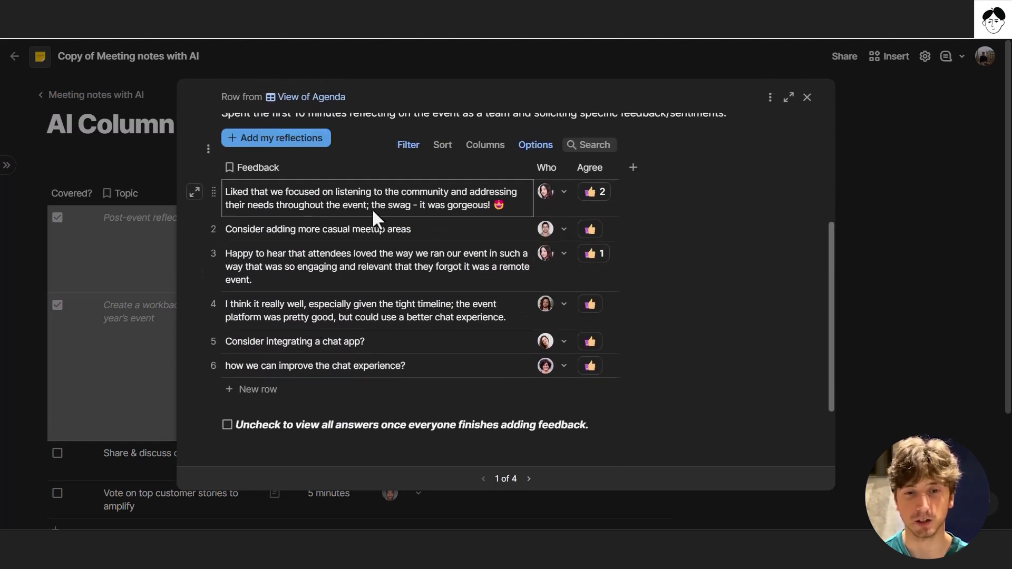
scroll(319, 367, down, 1)
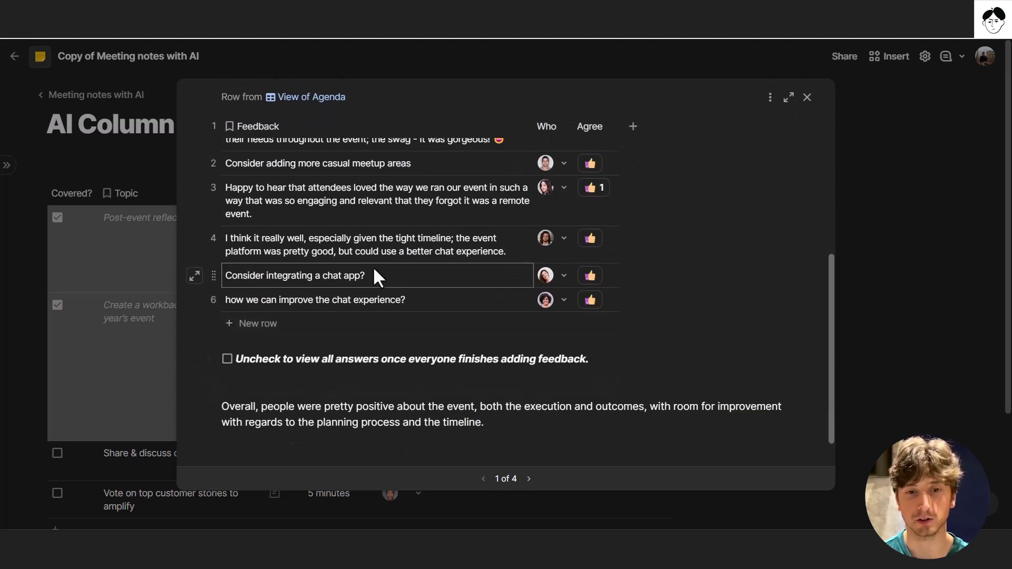
scroll(253, 295, down, 1)
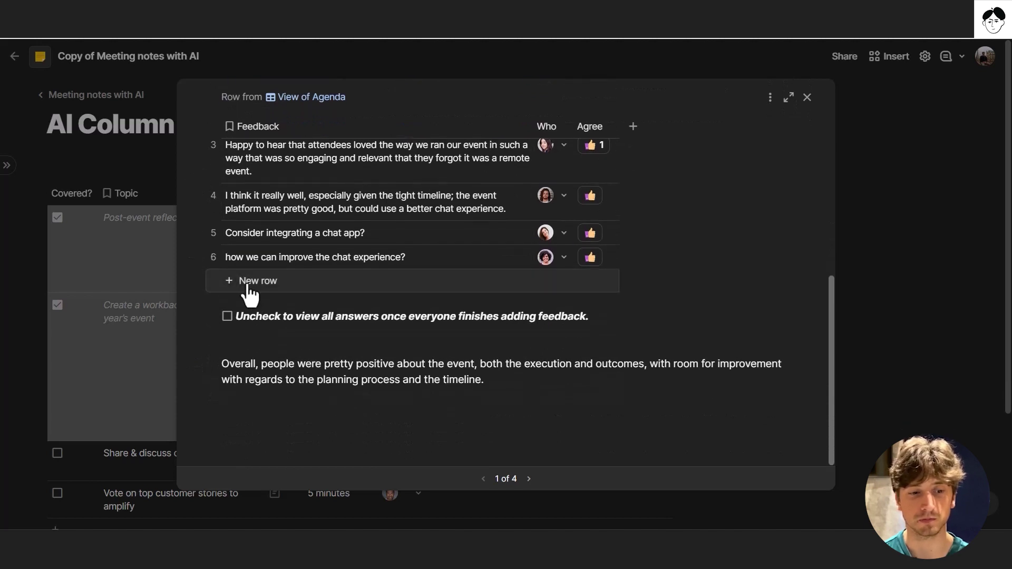
Reopen the row details, enter Edit layout, finish with Done, and close the view
click(73, 335)
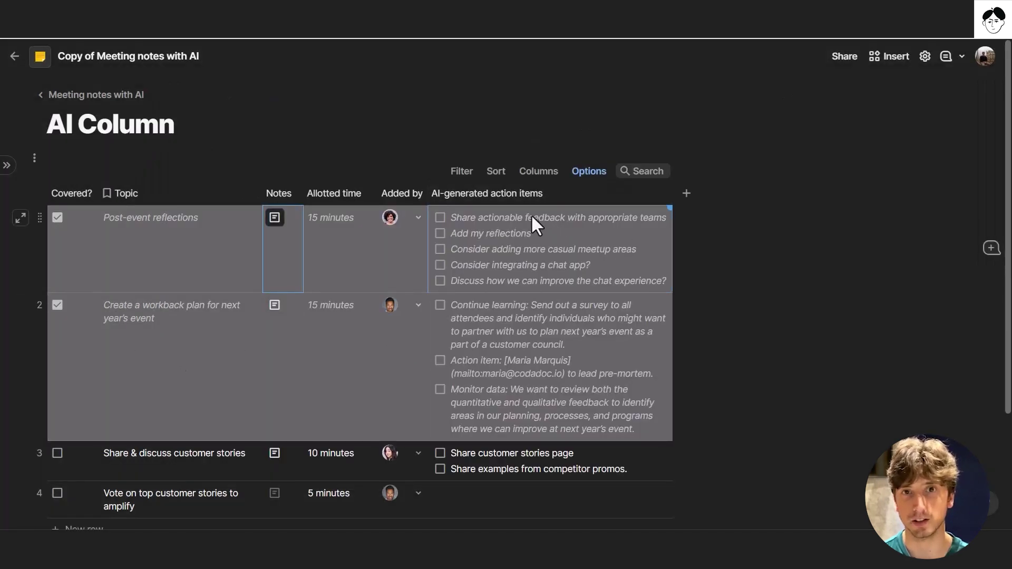
click(274, 218)
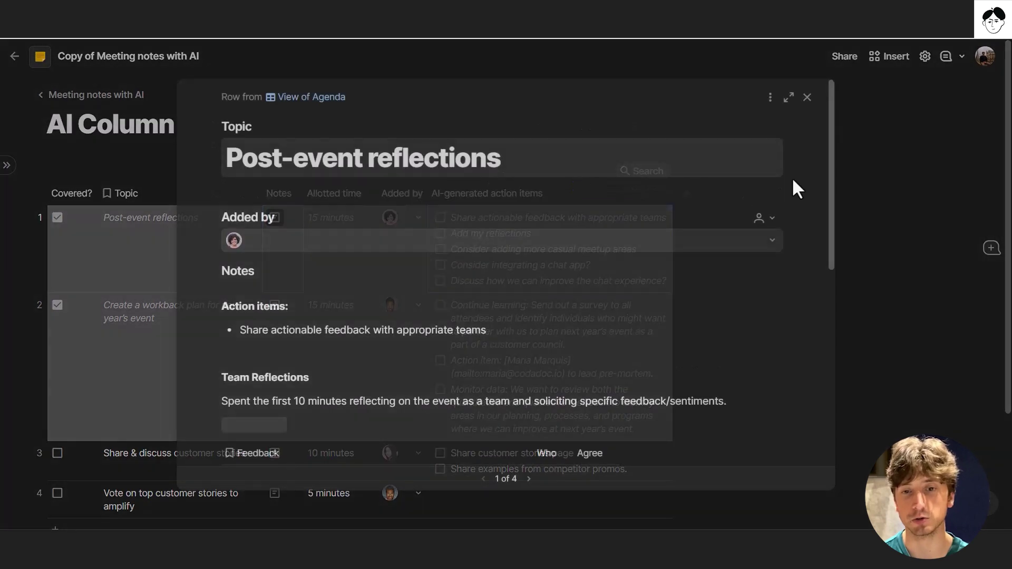
click(770, 98)
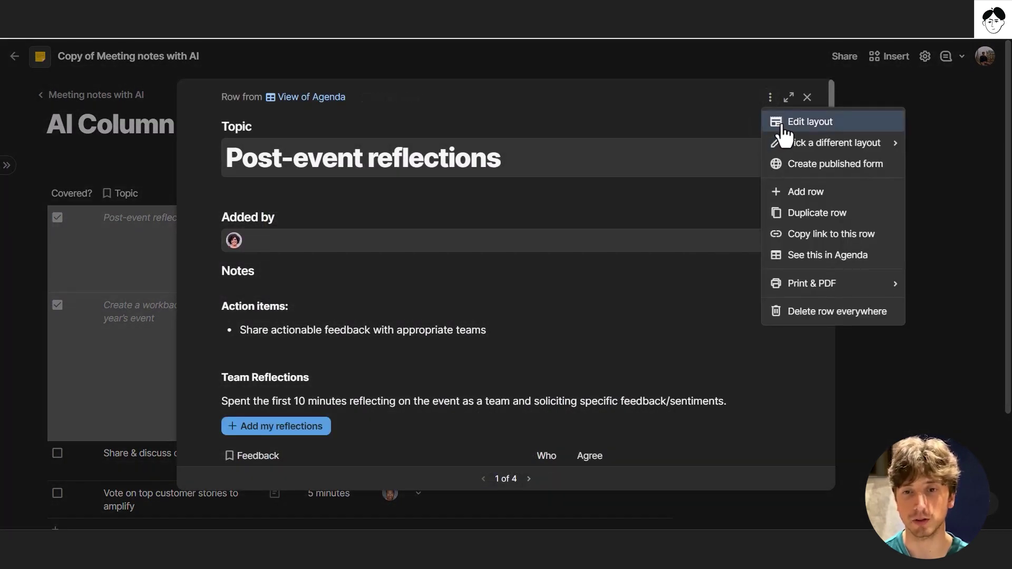
click(785, 126)
scroll(807, 232, down, 1)
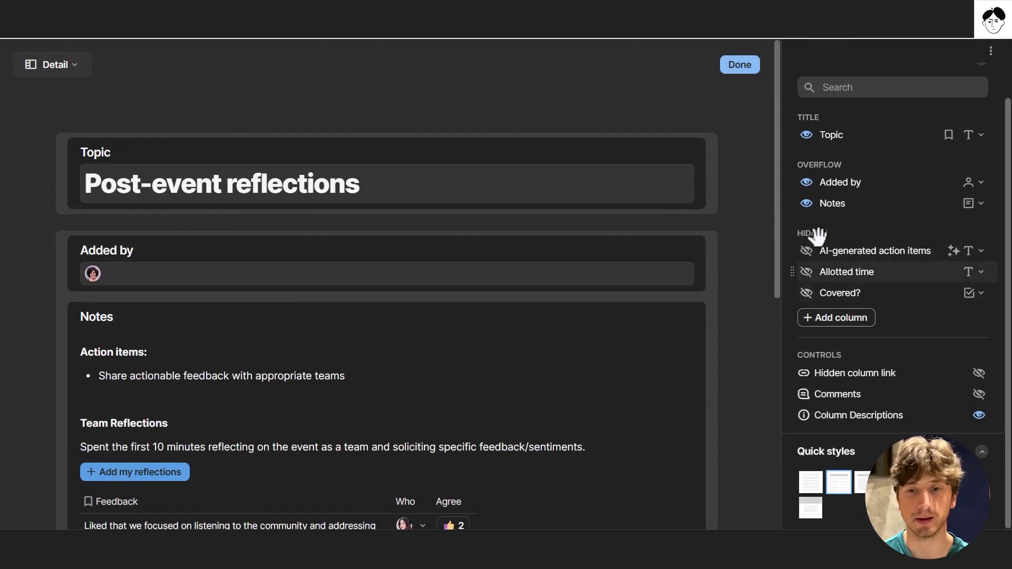
click(739, 65)
click(929, 160)
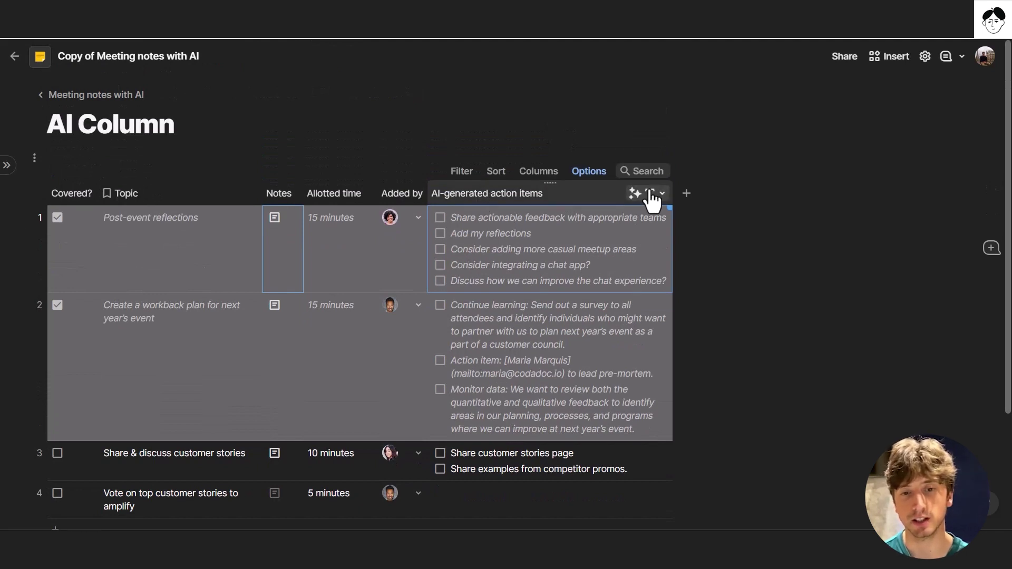
Inspect the action-items column's AI prompt and its length, tone and format options without changes
click(651, 193)
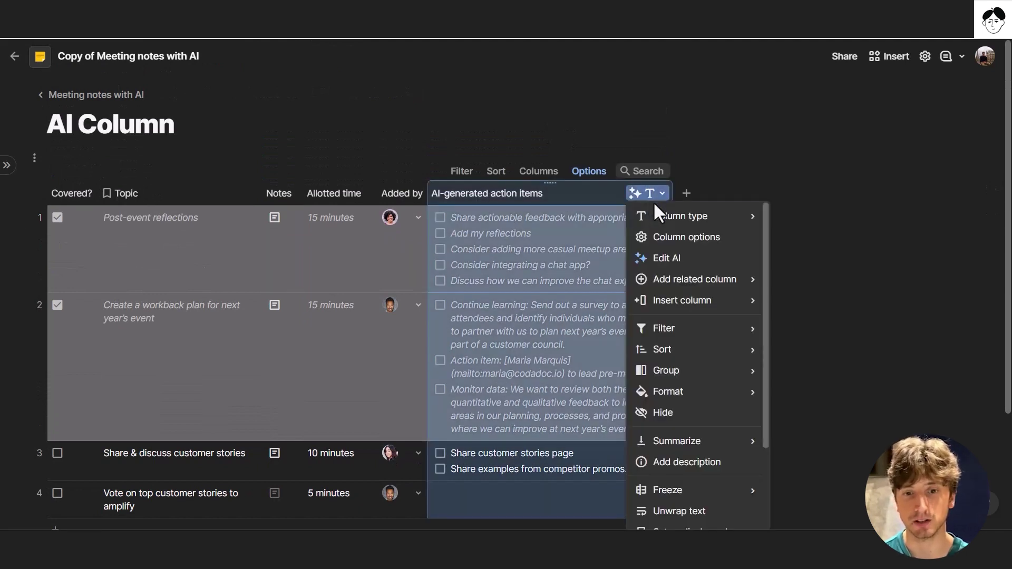
click(659, 259)
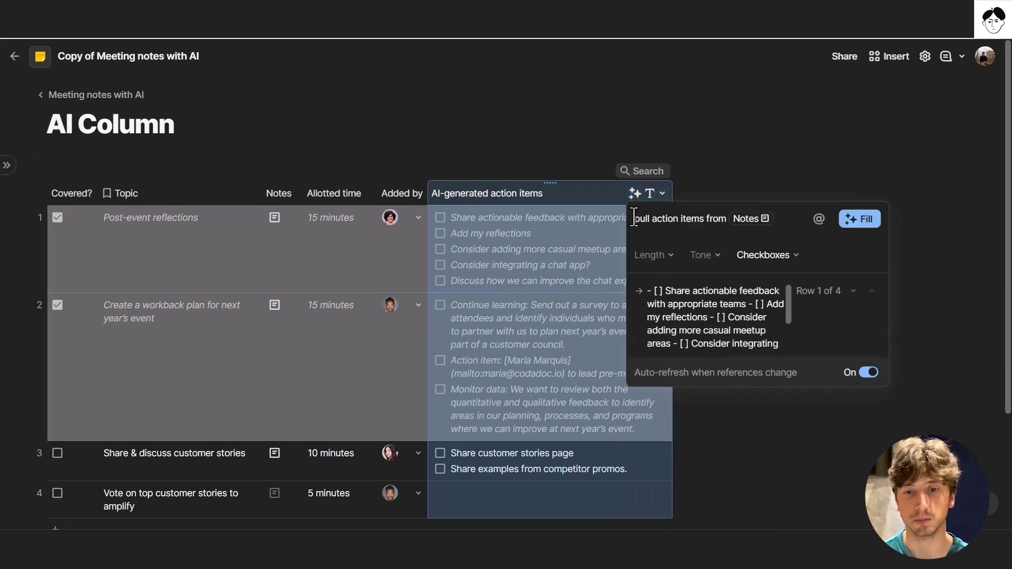
drag(634, 218, 699, 220)
click(757, 221)
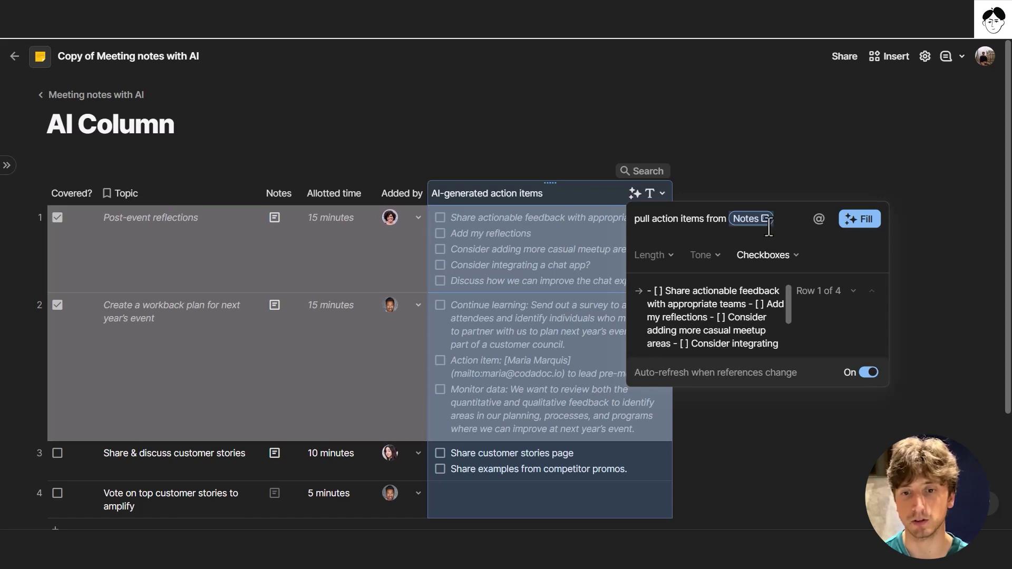
click(776, 221)
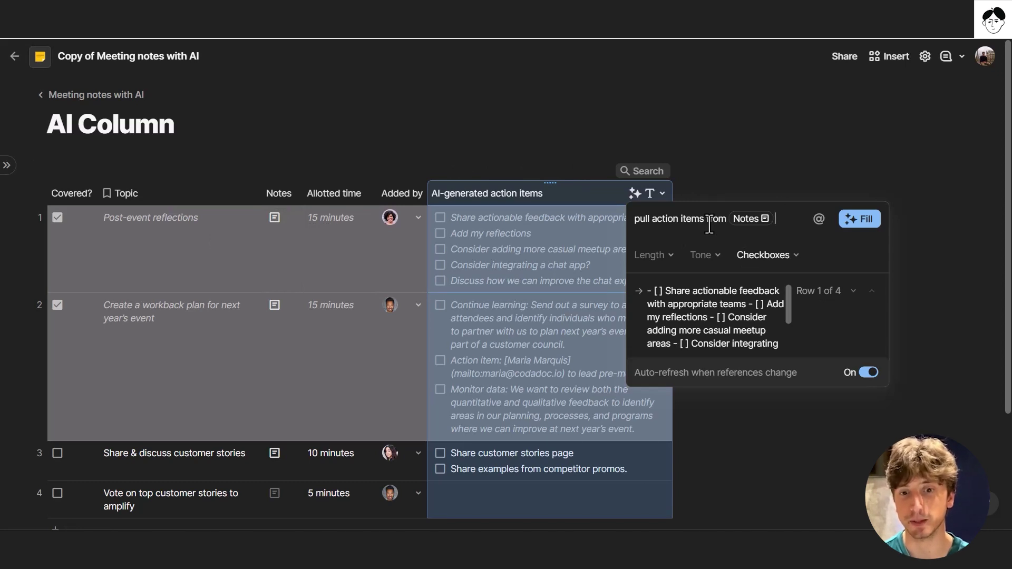
click(671, 257)
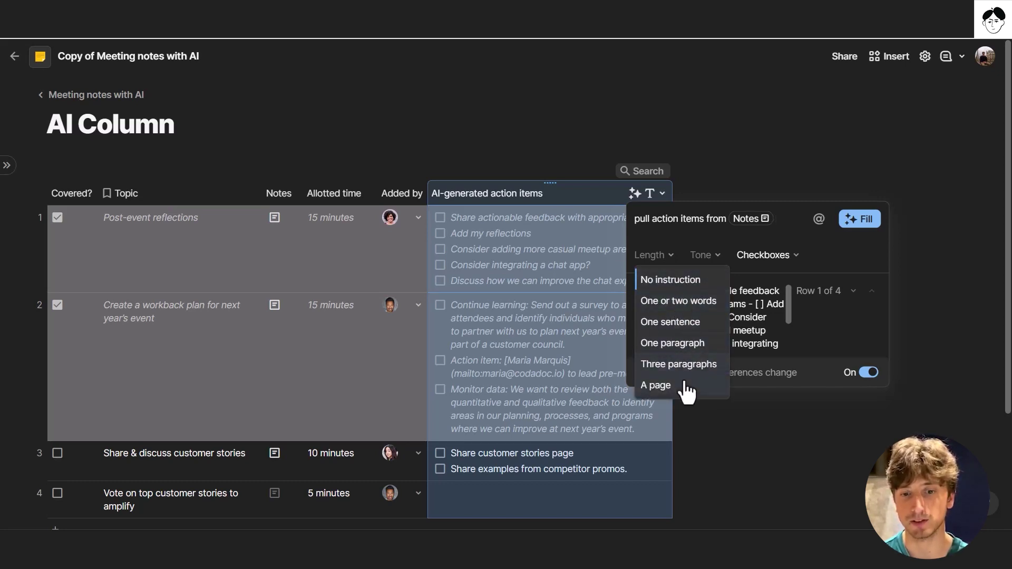
click(702, 255)
click(703, 255)
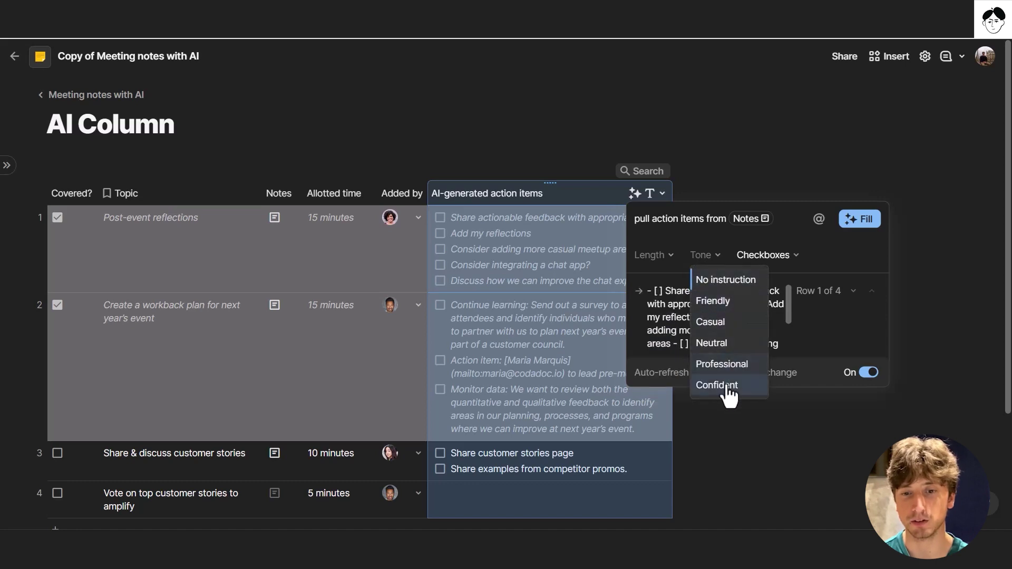
click(787, 258)
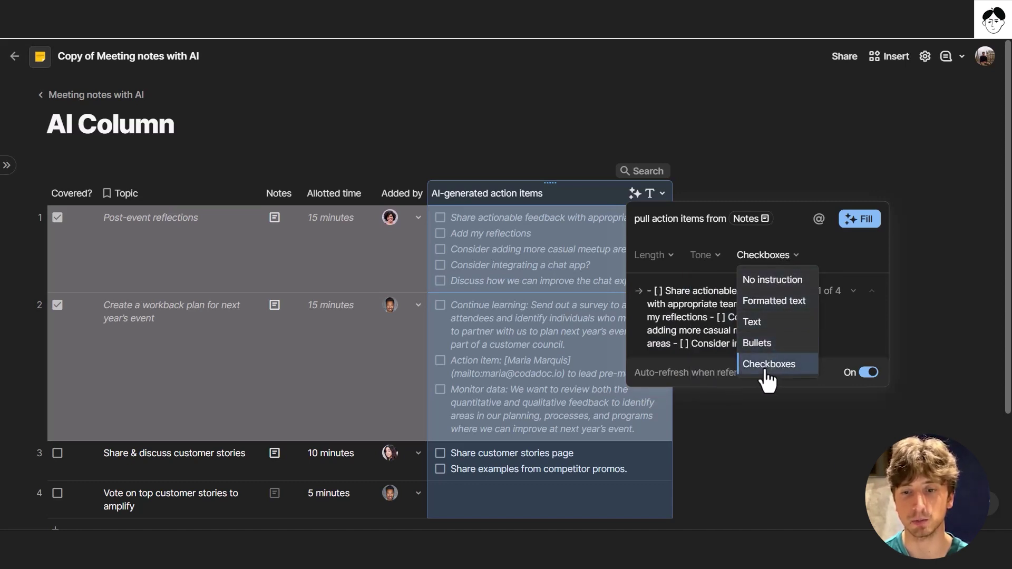
click(491, 249)
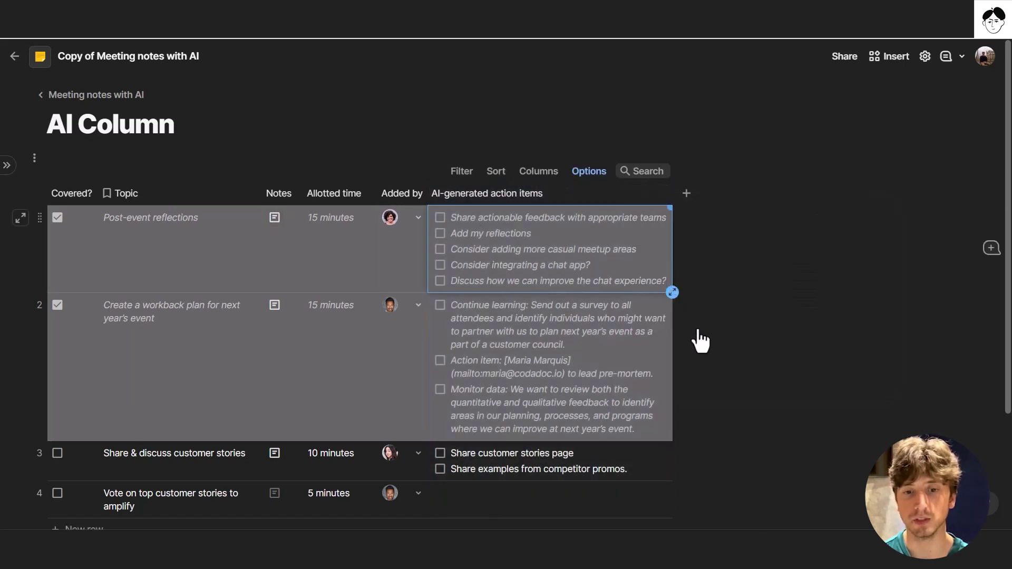
Expand row 1's AI action items, then select and deselect the whole column
key(Return)
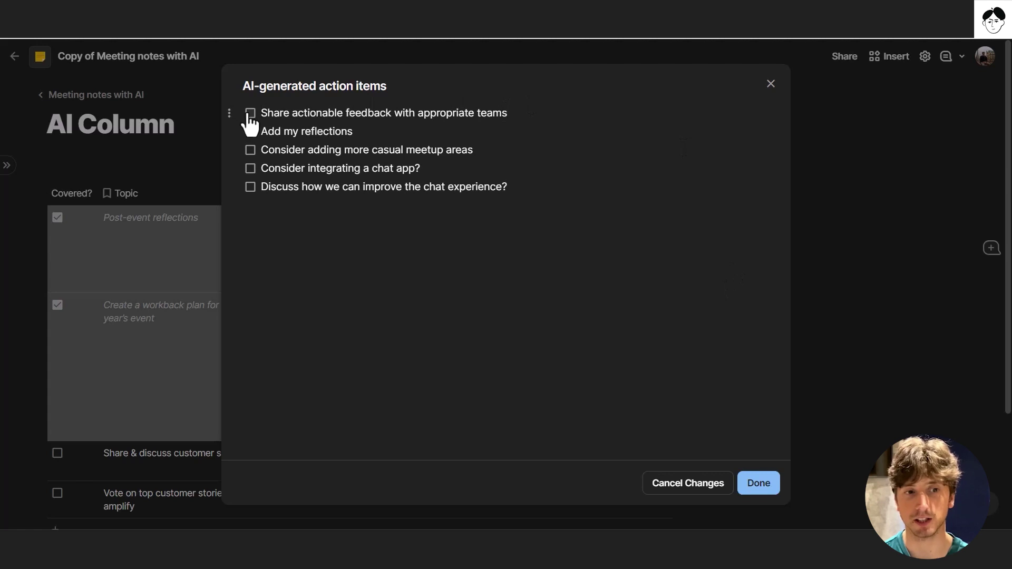
click(185, 239)
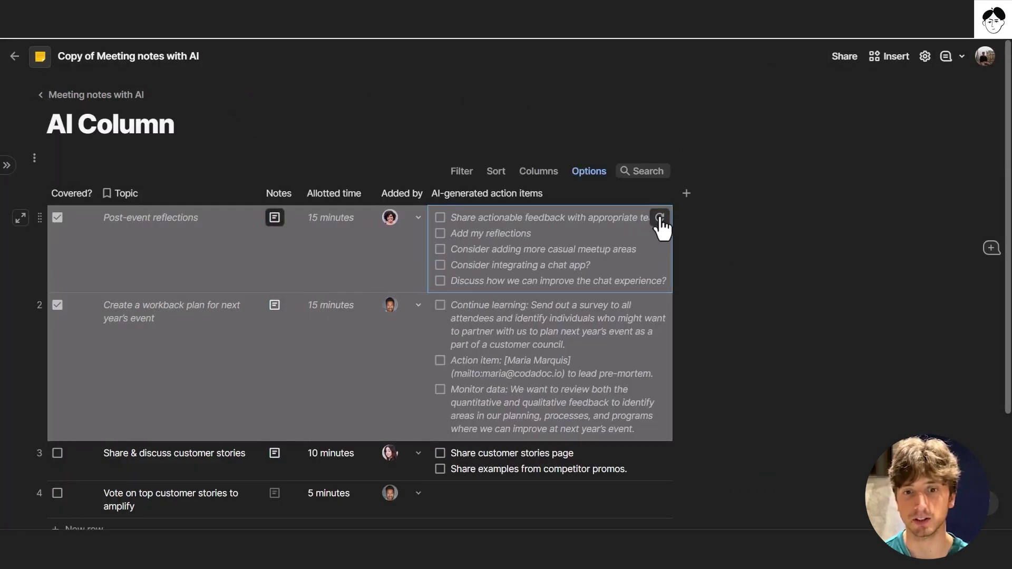
click(584, 196)
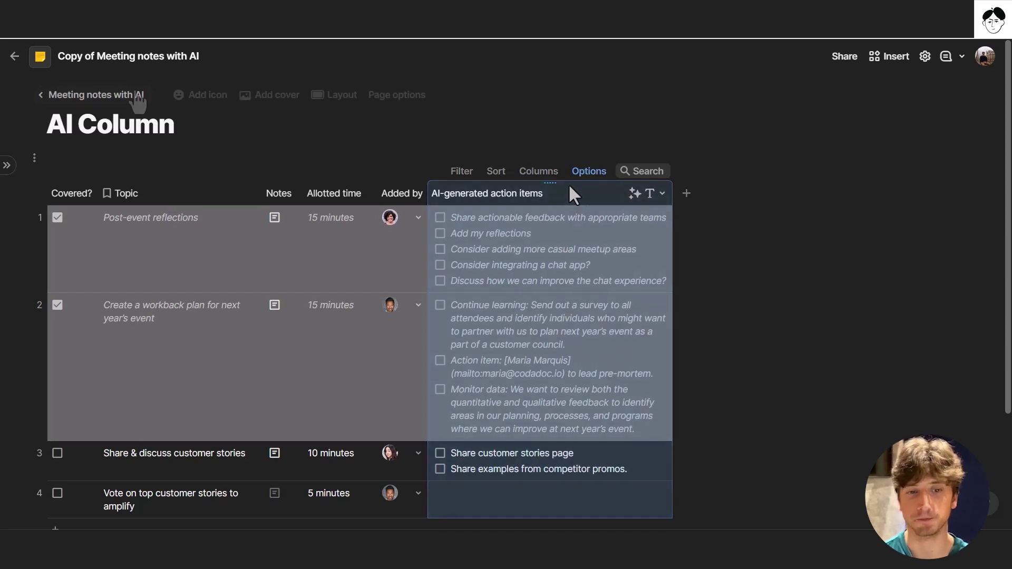
key(Escape)
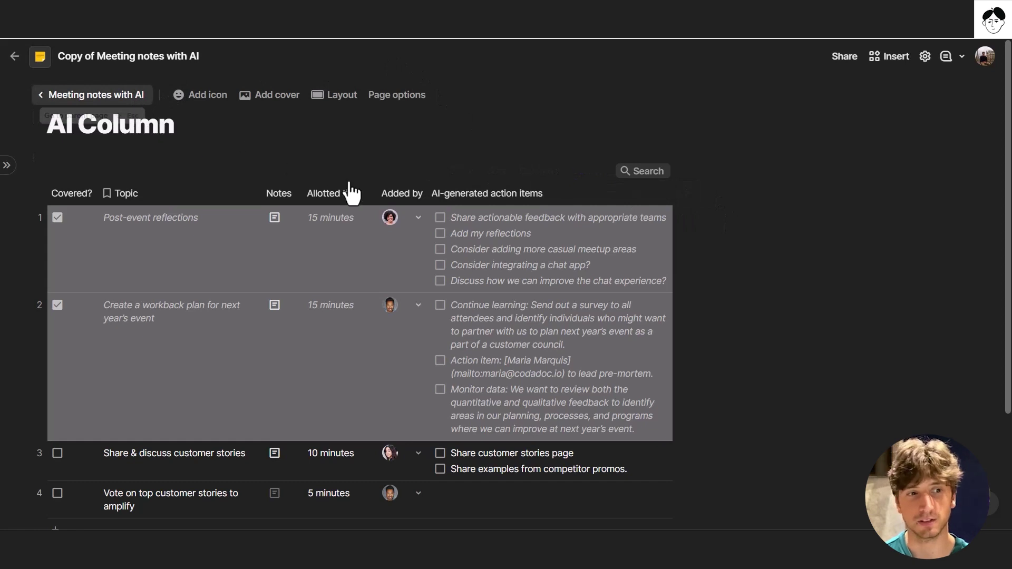
Return to the main page and open the Meeting summary AI block's prompt for editing
key(Escape)
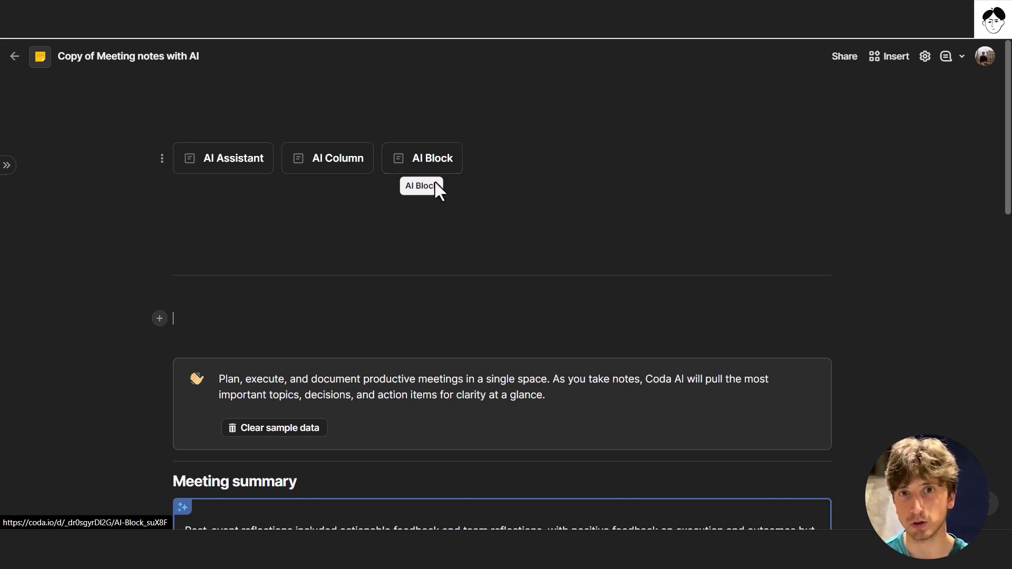
scroll(454, 228, down, 5)
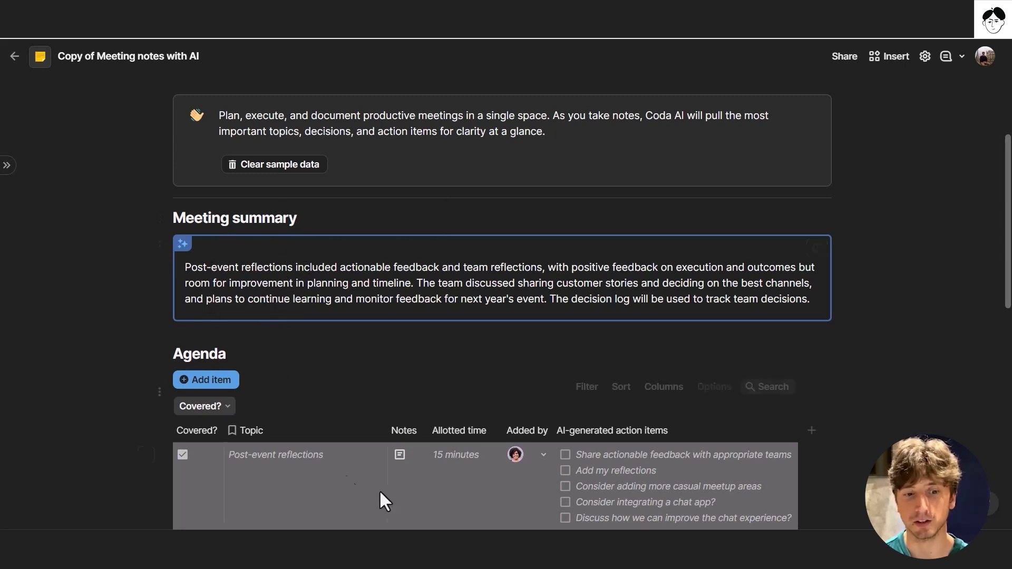
scroll(406, 68, up, 5)
scroll(500, 167, down, 8)
scroll(495, 168, down, 1)
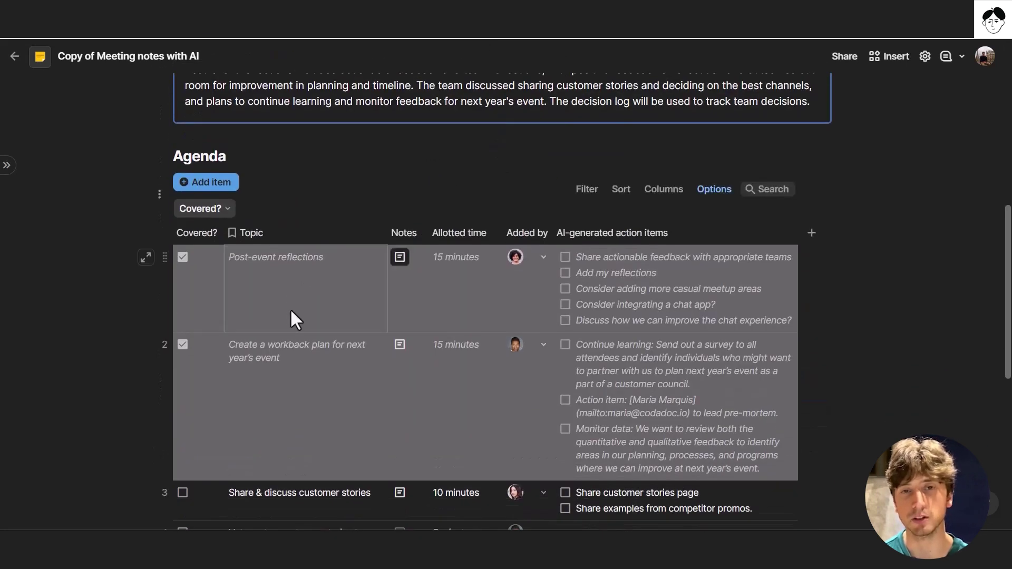
scroll(312, 347, up, 4)
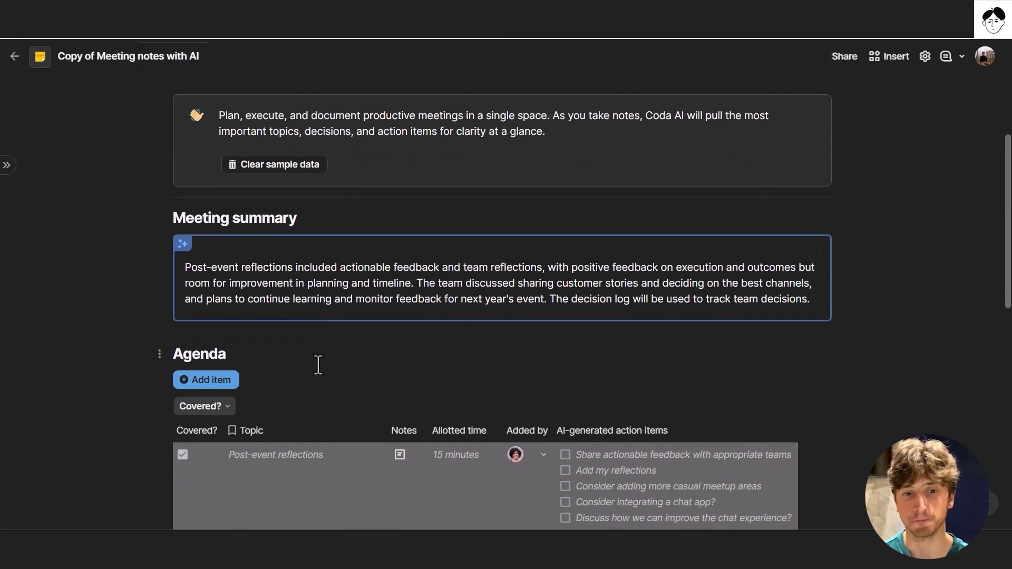
scroll(464, 227, down, 2)
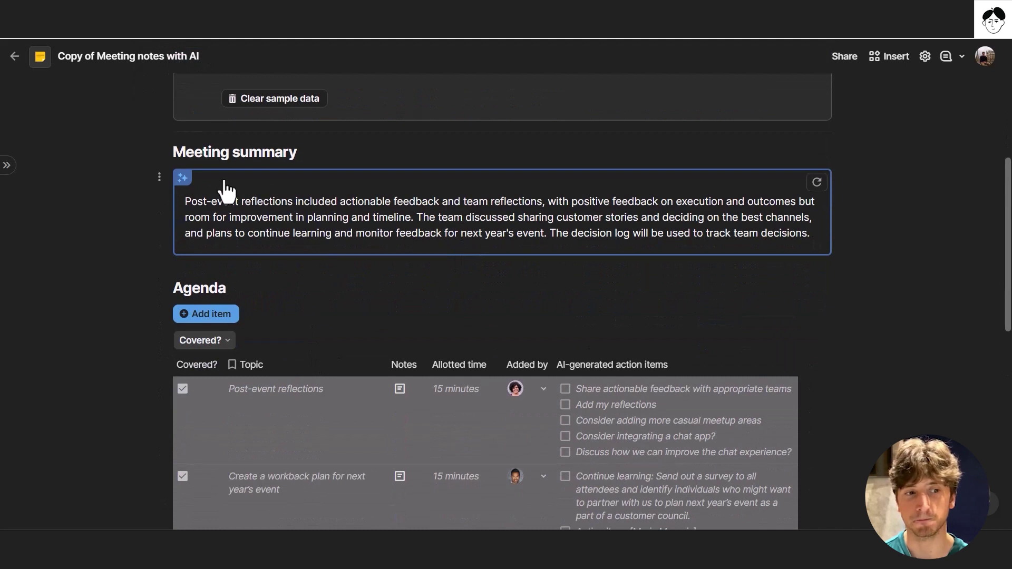
click(160, 177)
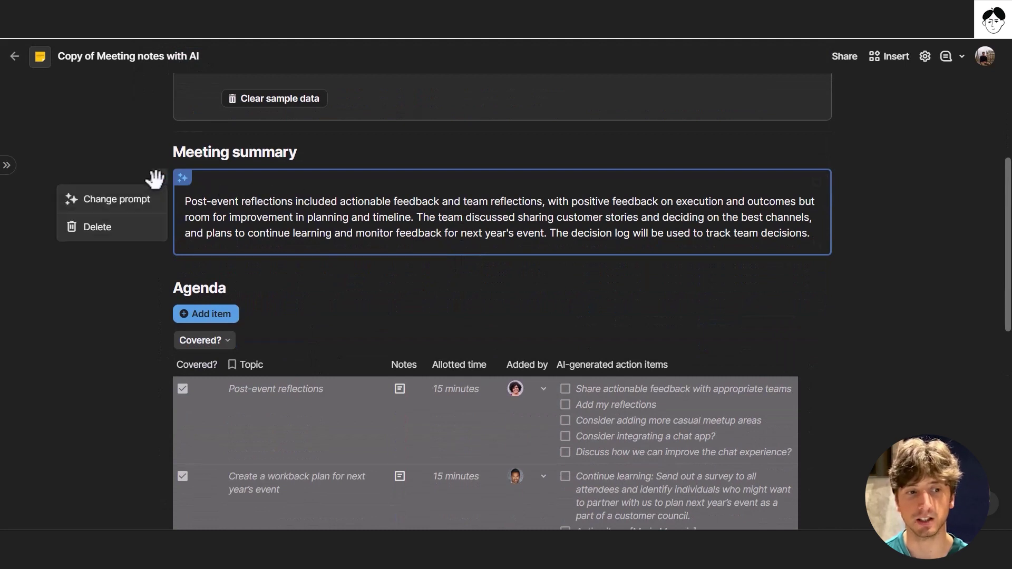
click(133, 200)
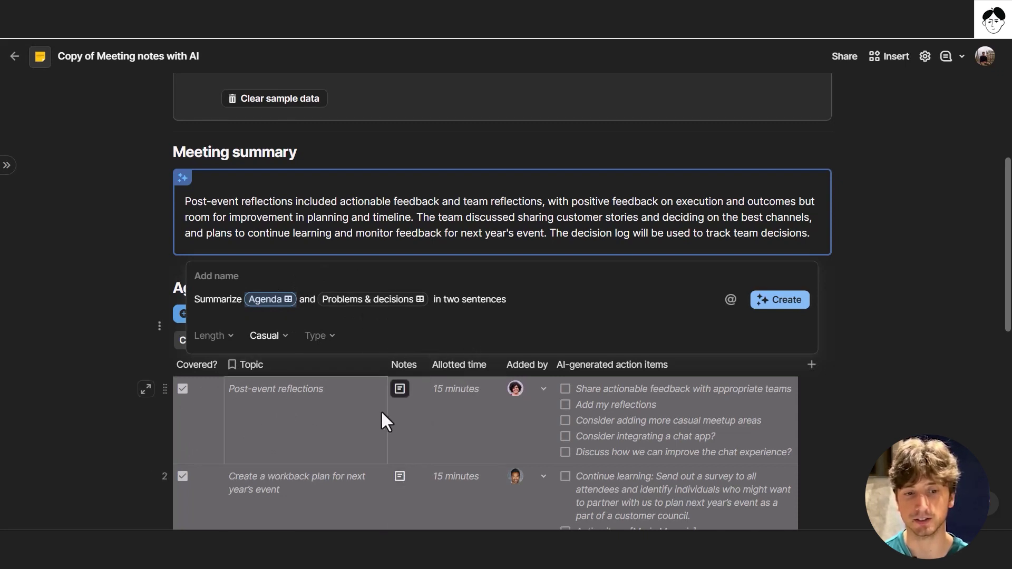
scroll(363, 448, down, 9)
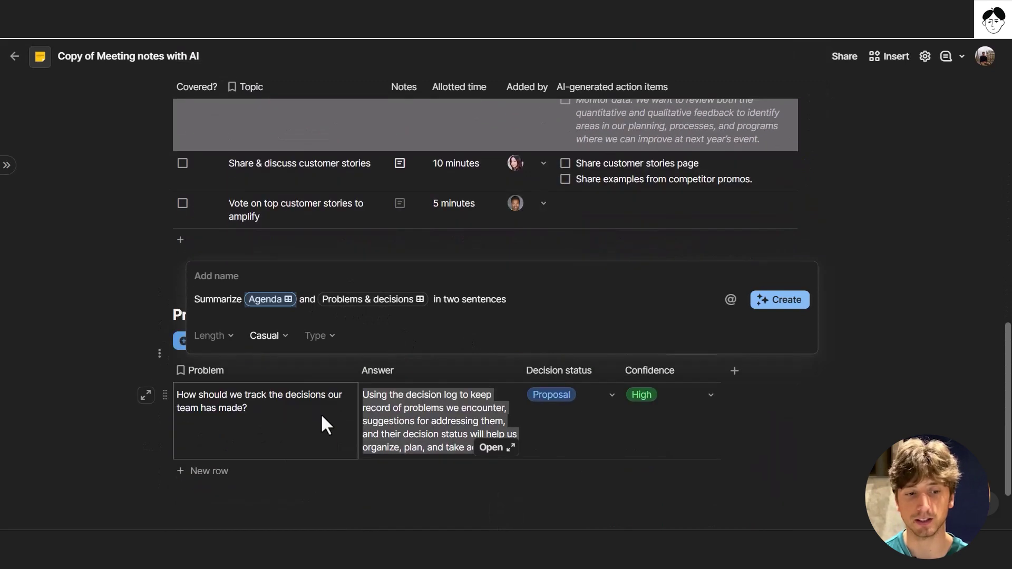
scroll(279, 440, up, 9)
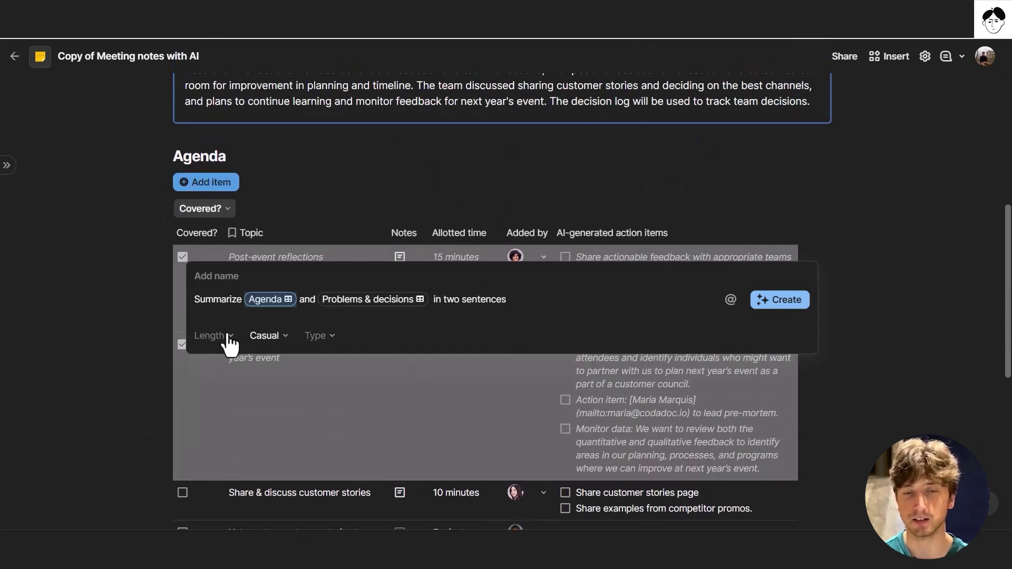
click(253, 336)
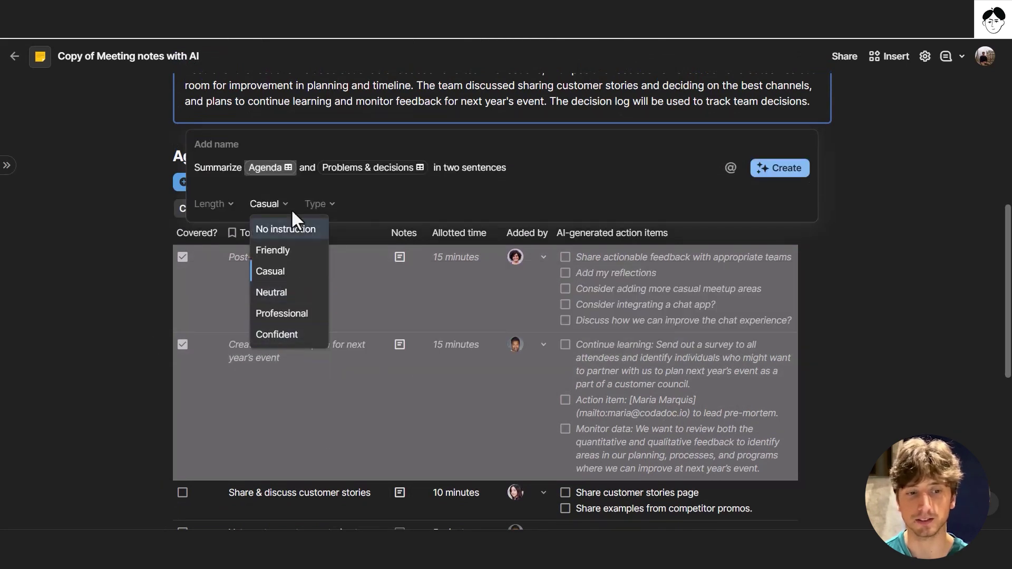
click(336, 204)
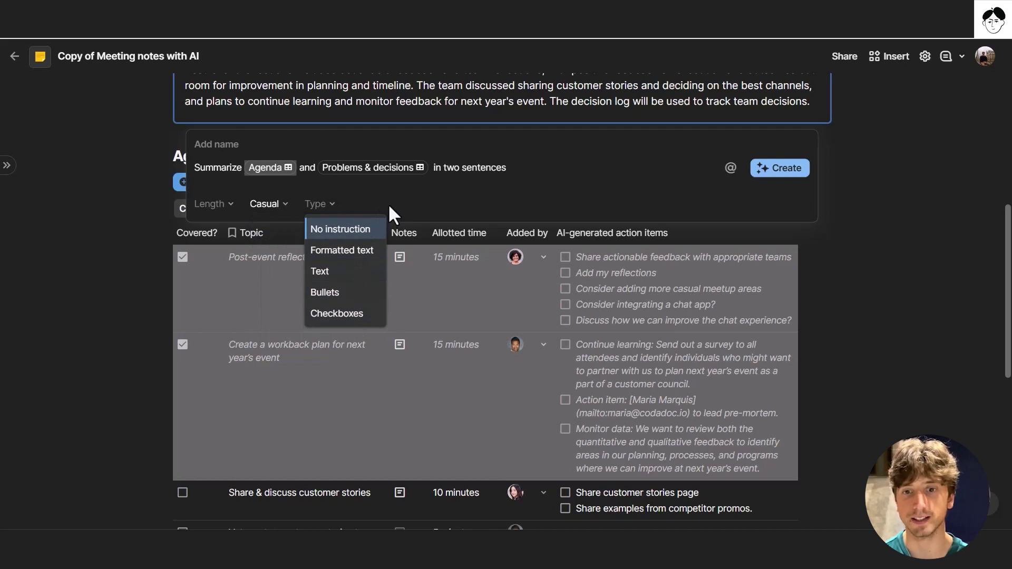
click(532, 178)
scroll(524, 221, up, 3)
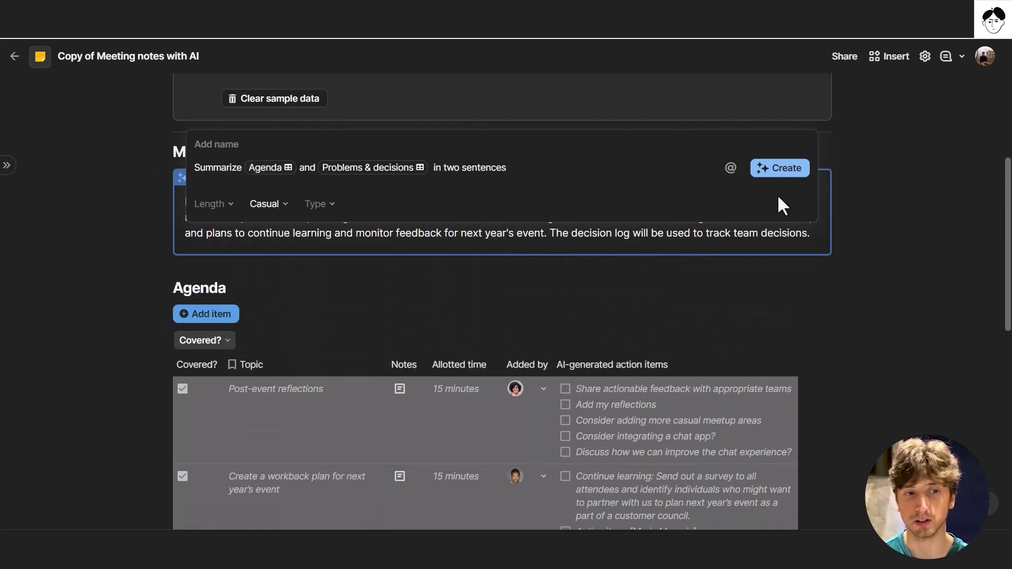
click(665, 245)
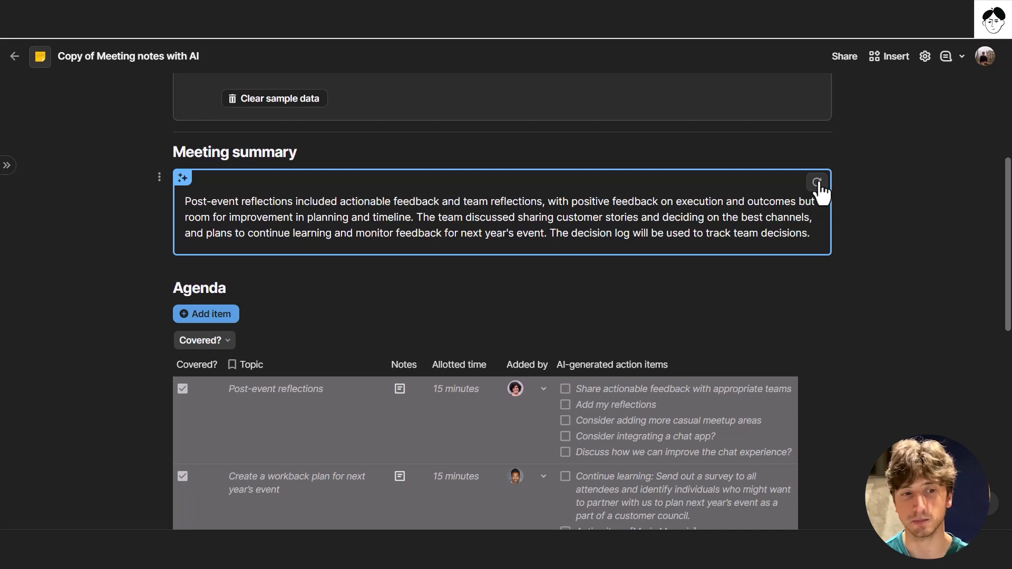
click(450, 150)
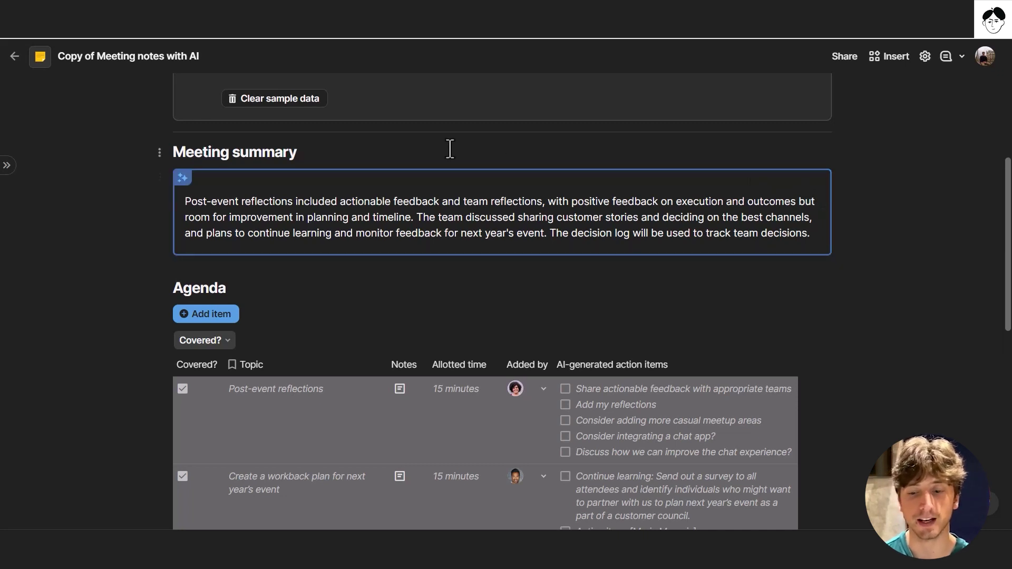
Add an empty AI block on a new line under Meeting summary using /ai bl
key(Return)
text(/ai)
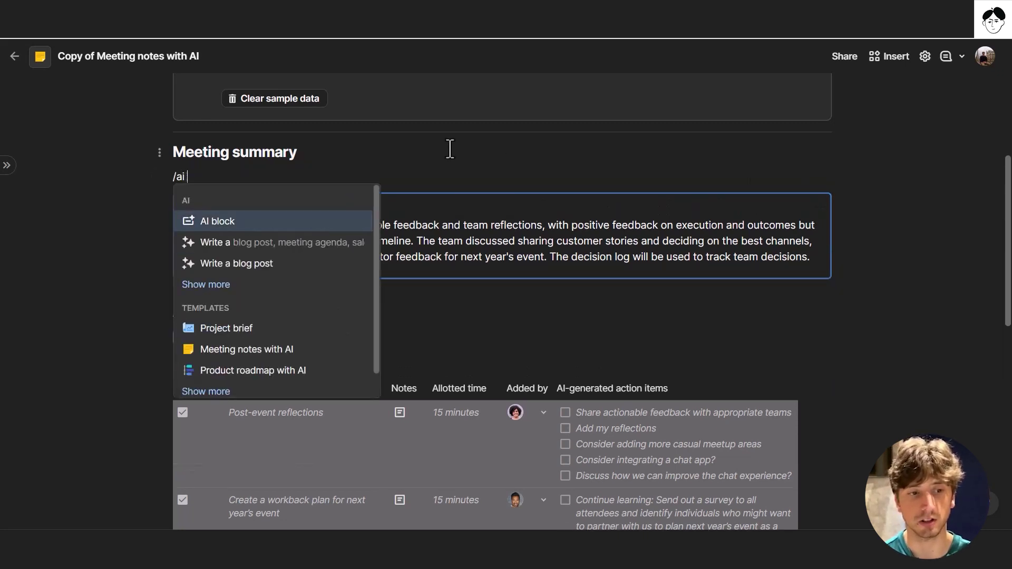
text( bl)
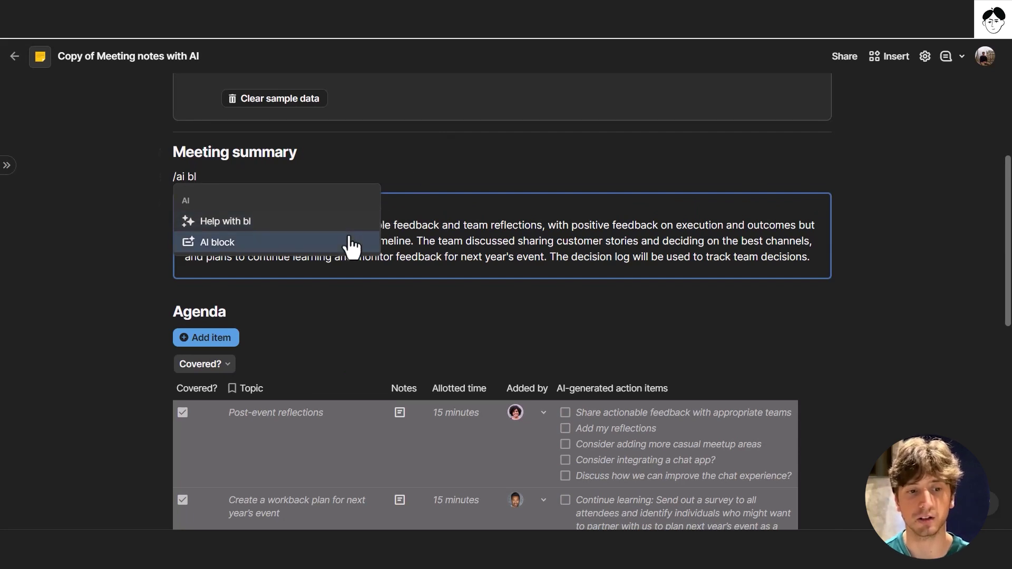
click(350, 242)
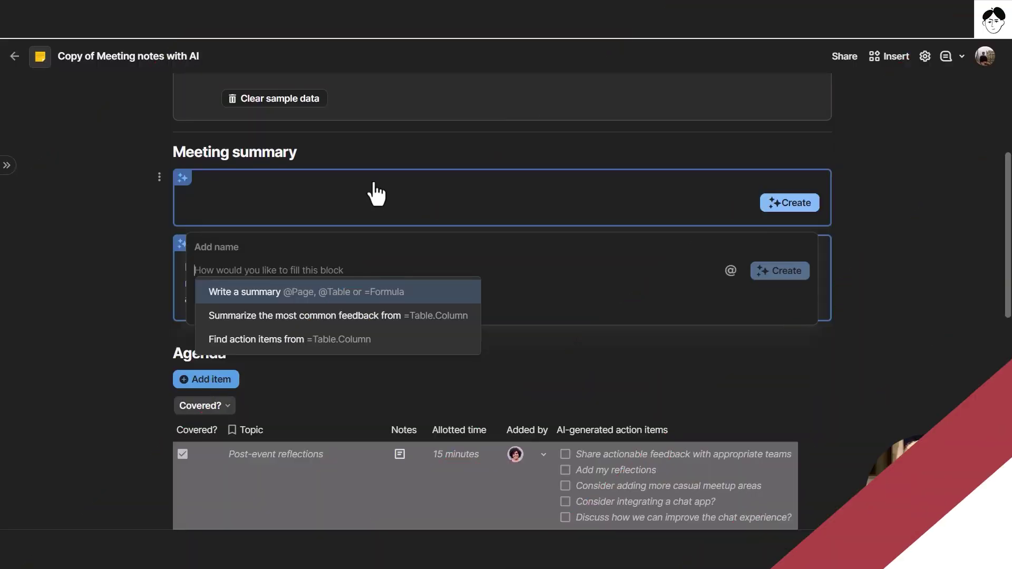
scroll(390, 202, up, 6)
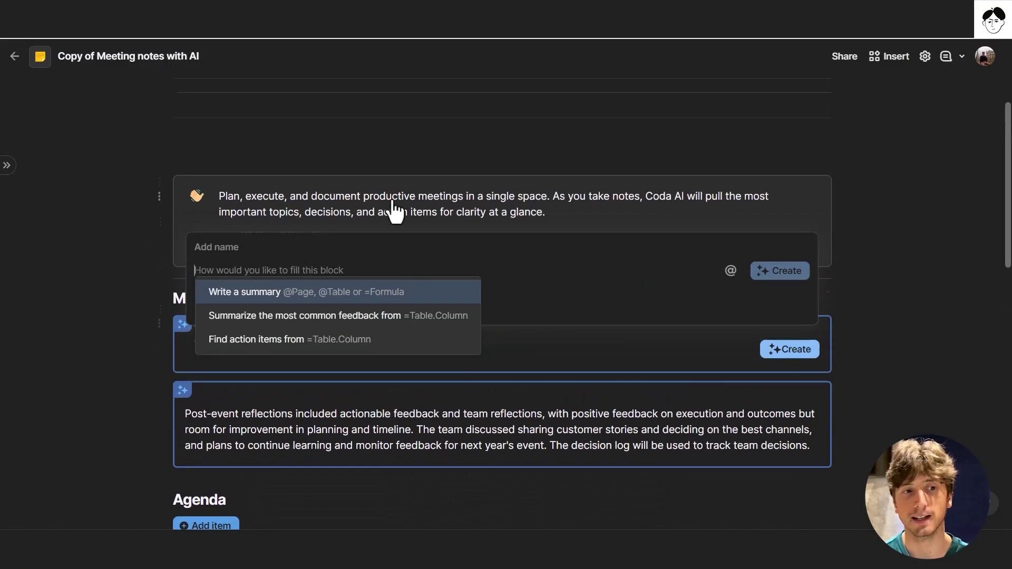
scroll(456, 148, down, 1)
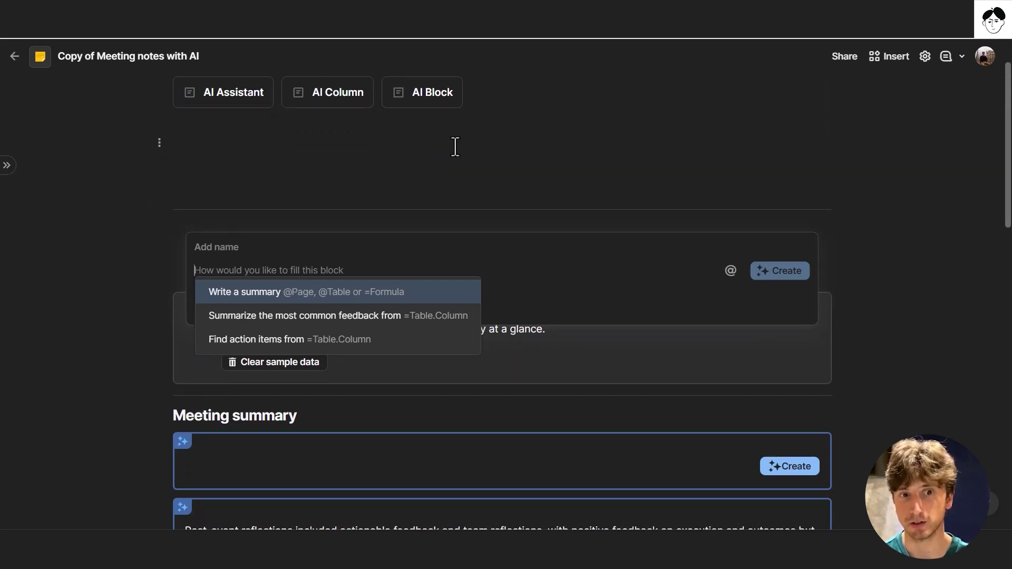
scroll(464, 158, up, 1)
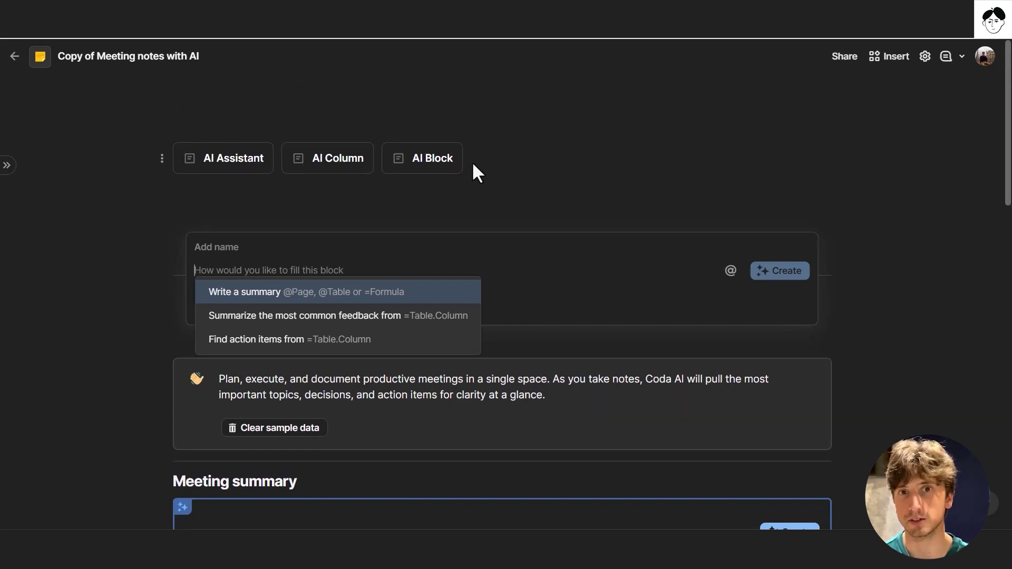